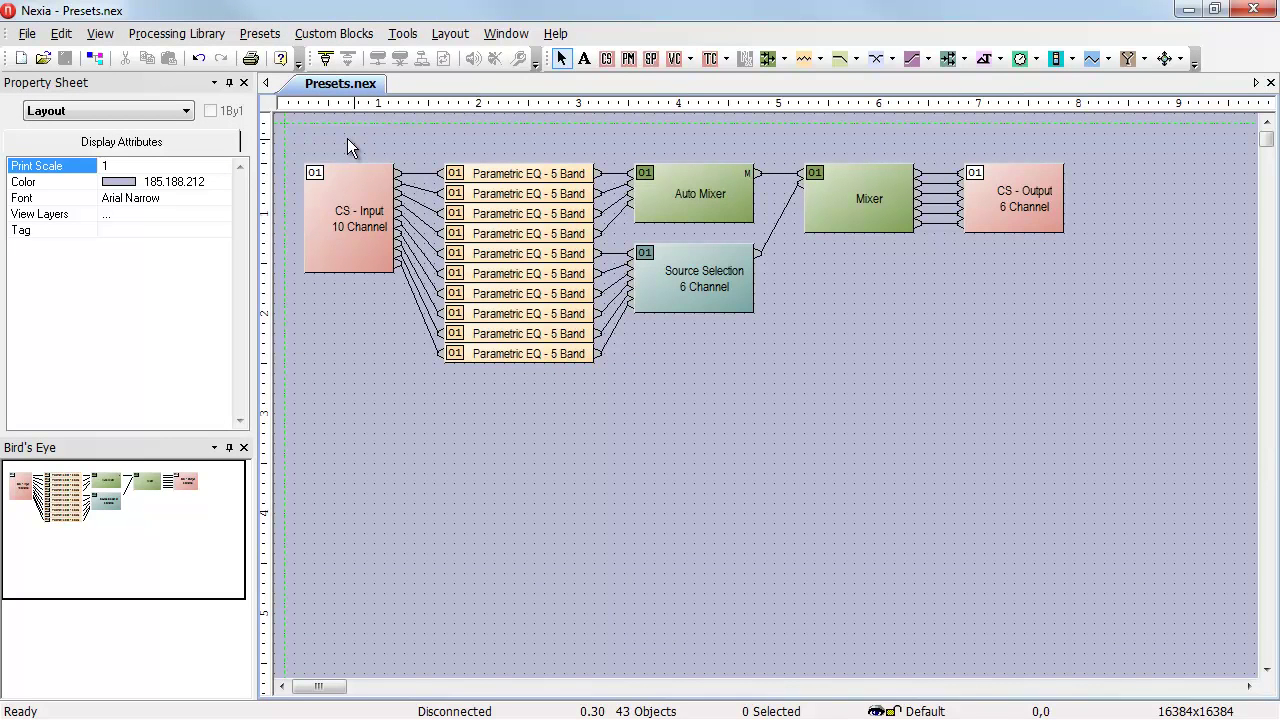
Open the Create/Edit Preset editor from the Presets menu
{"action": "left_click", "coordinate": [244, 36]}
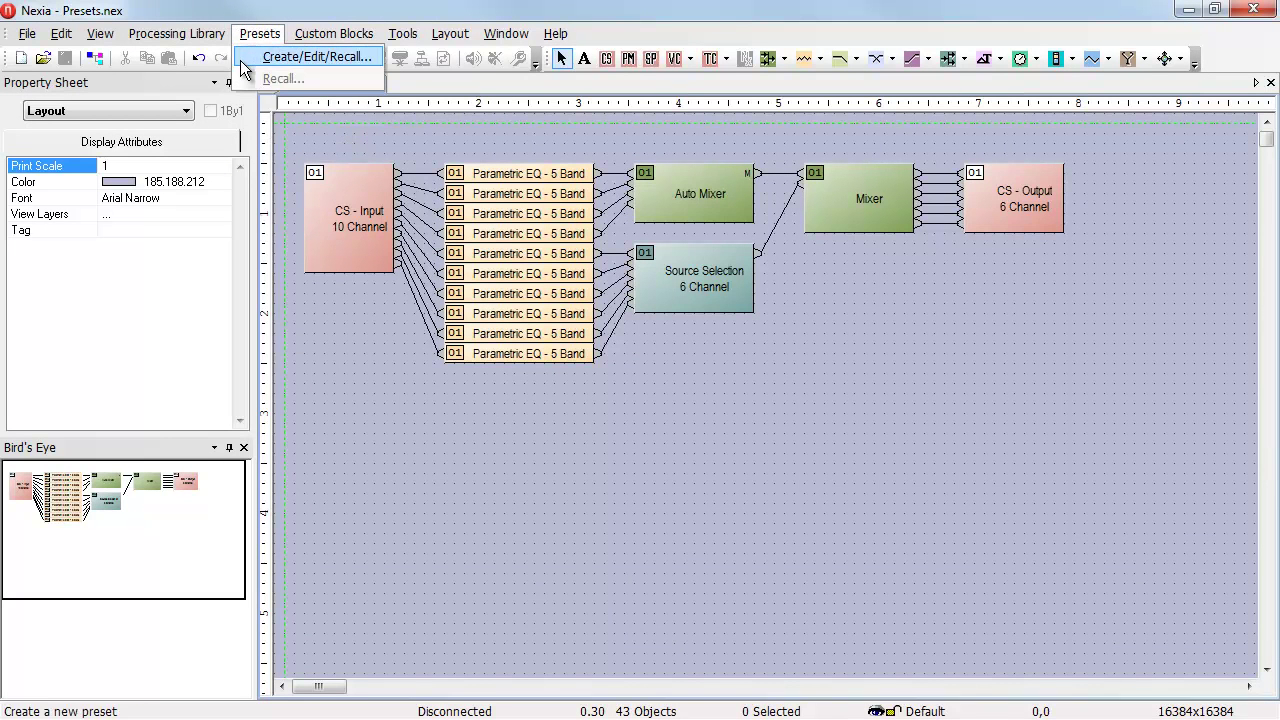
{"action": "left_click", "coordinate": [300, 57]}
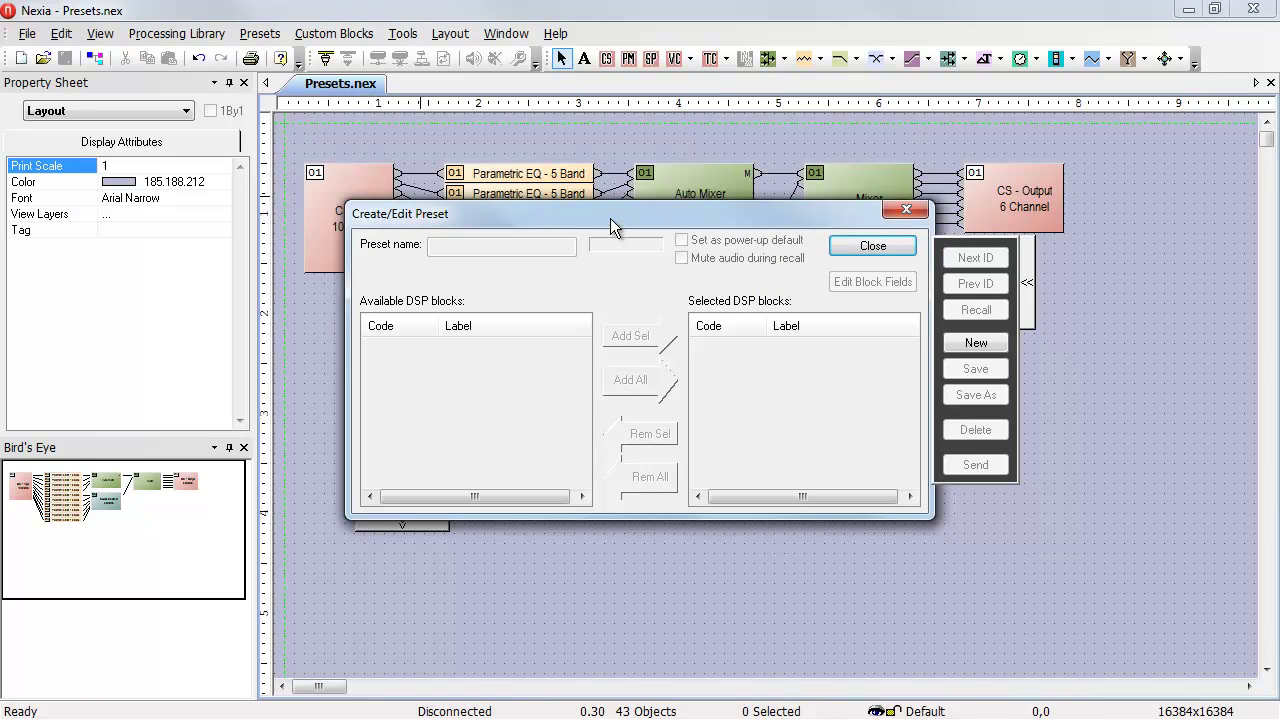
Create and save a new preset named 'Default', then show the saved presets list
{"action": "left_click", "coordinate": [960, 345]}
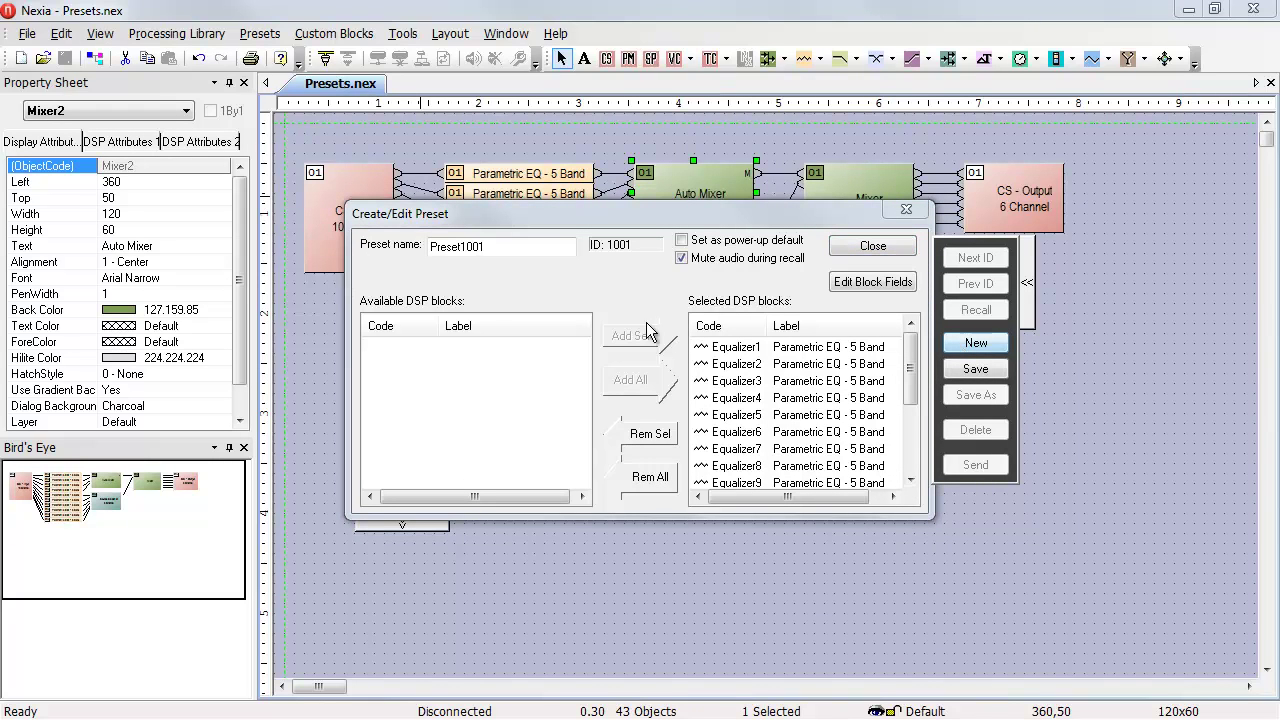
{"action": "left_click_drag", "start_coordinate": [500, 246], "coordinate": [430, 246]}
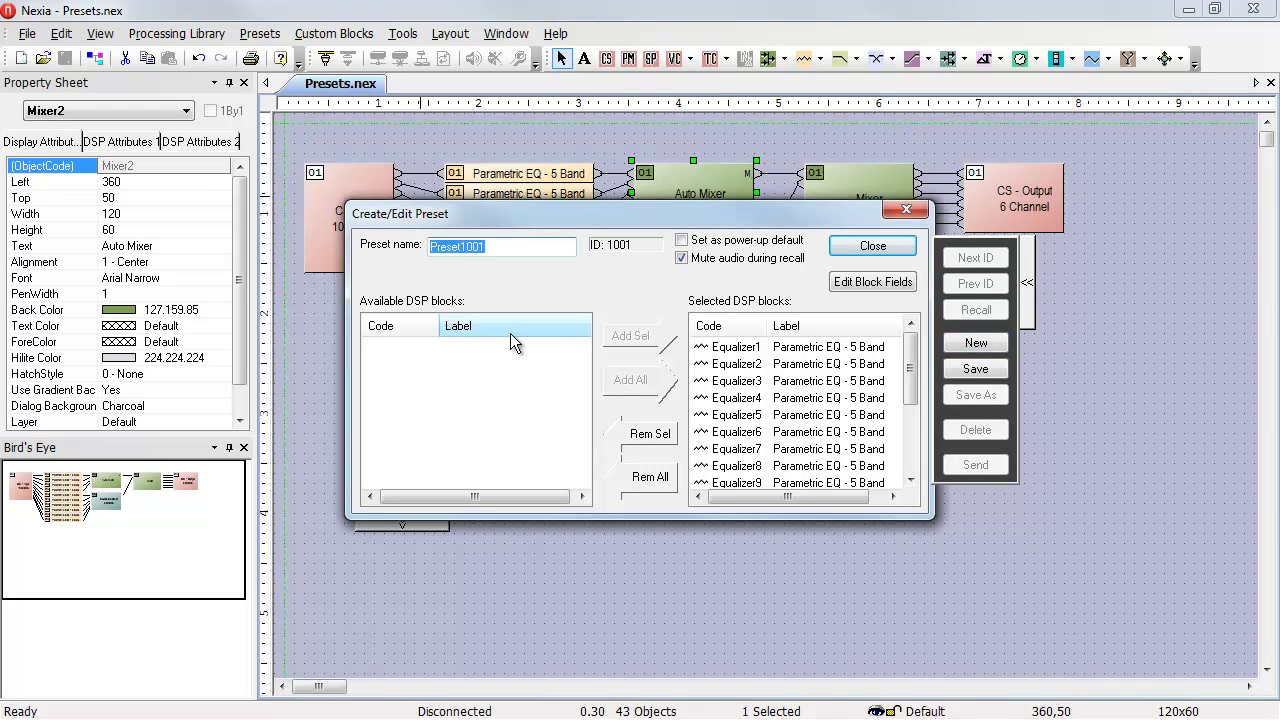
{"action": "type", "text": "Default"}
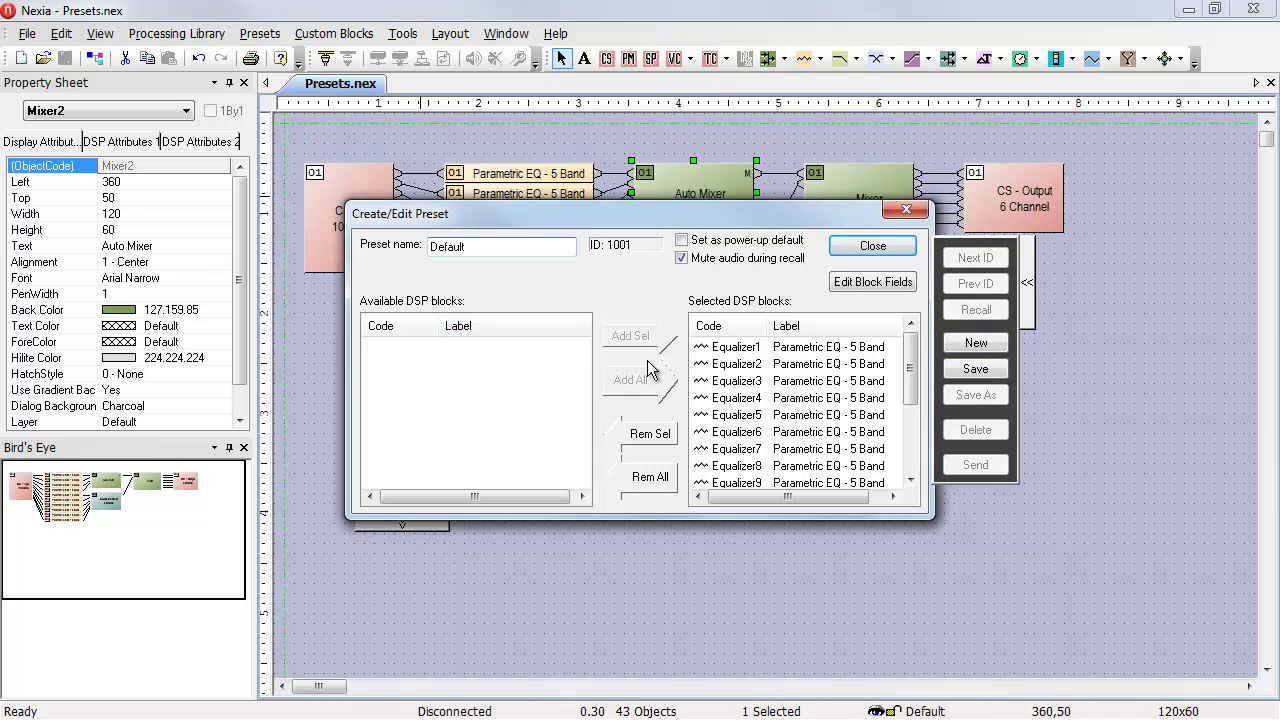
{"action": "left_click", "coordinate": [977, 370]}
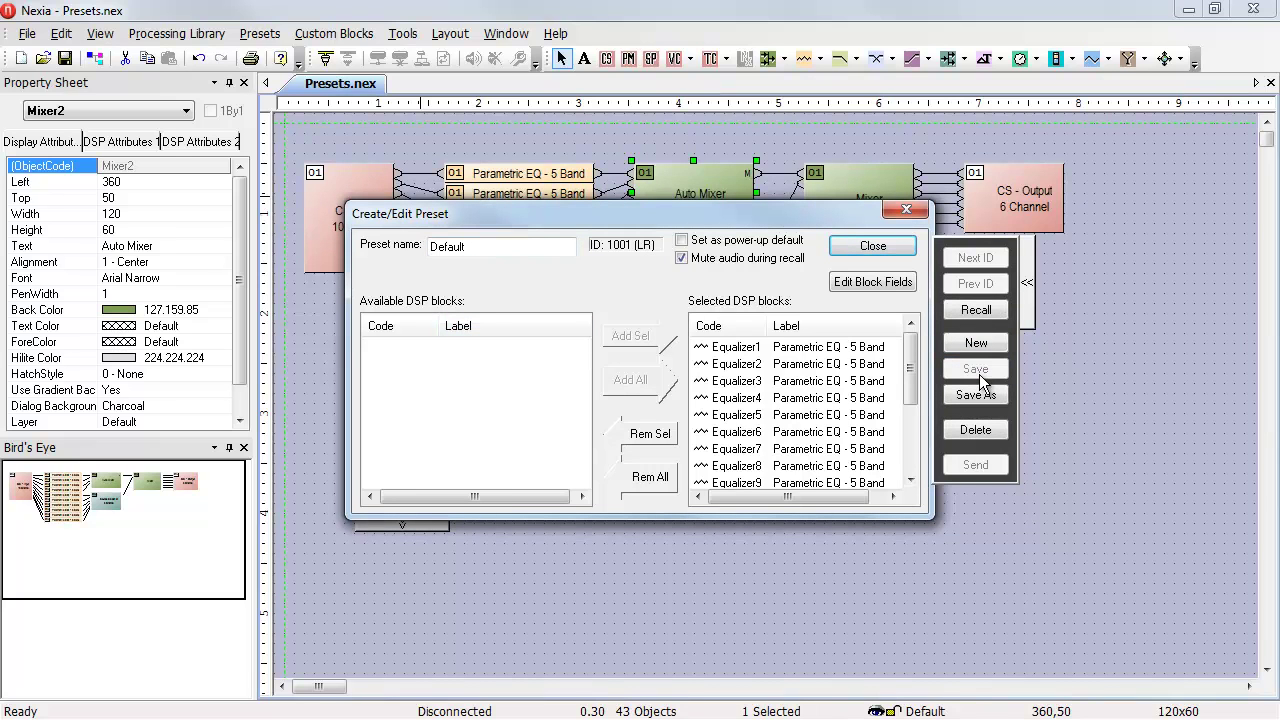
{"action": "left_click", "coordinate": [430, 530]}
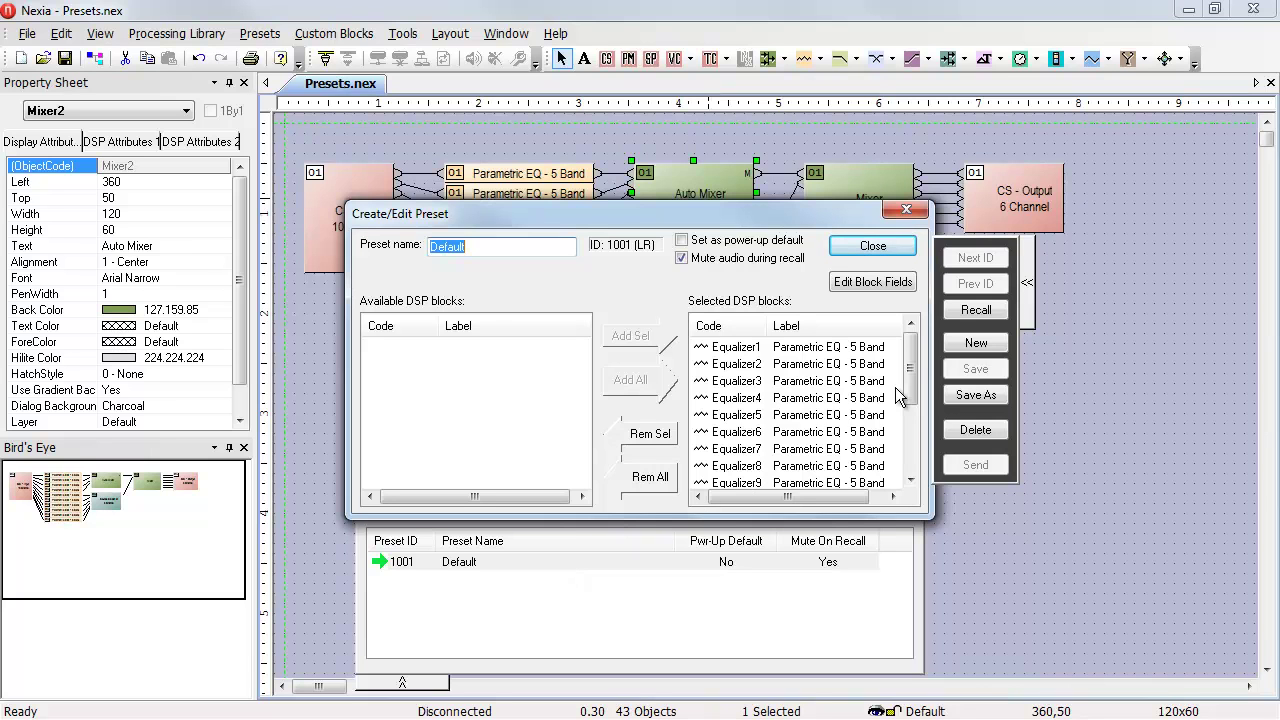
Save a second preset named 'Special Events', then select the Default and Special Events rows
{"action": "left_click", "coordinate": [957, 344]}
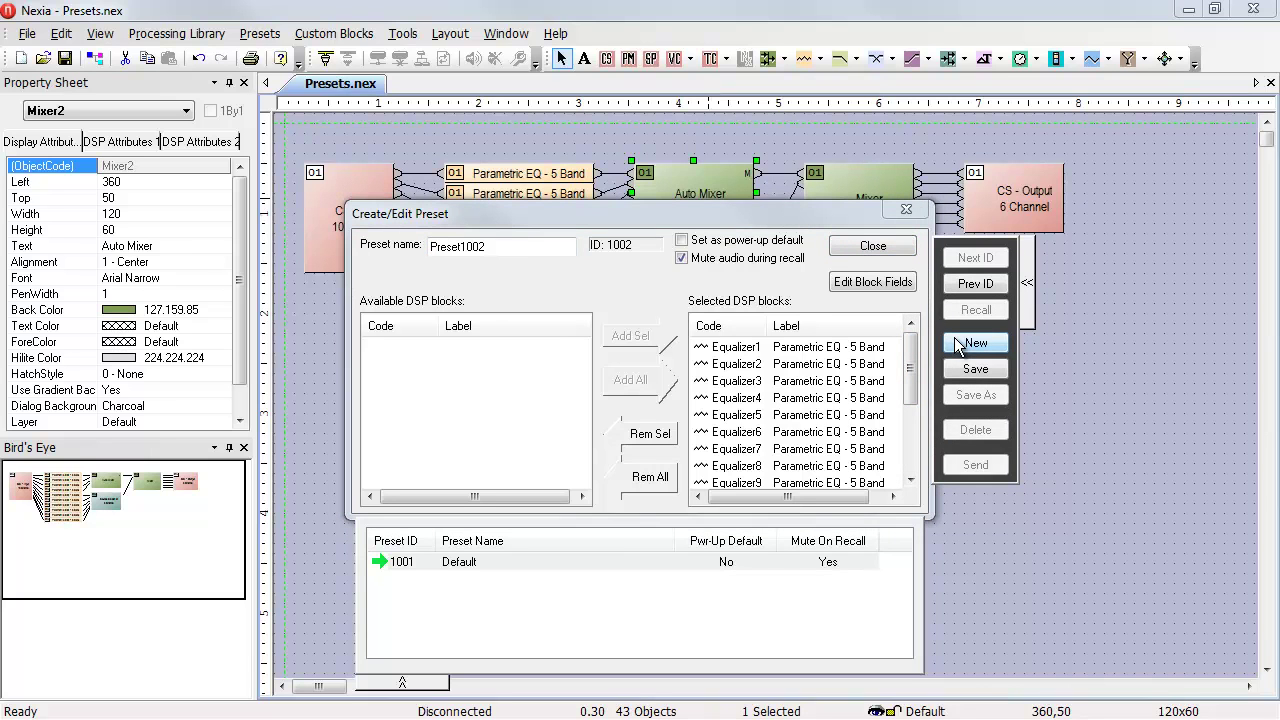
{"action": "left_click", "coordinate": [501, 250]}
{"action": "left_click_drag", "start_coordinate": [501, 251], "coordinate": [431, 247]}
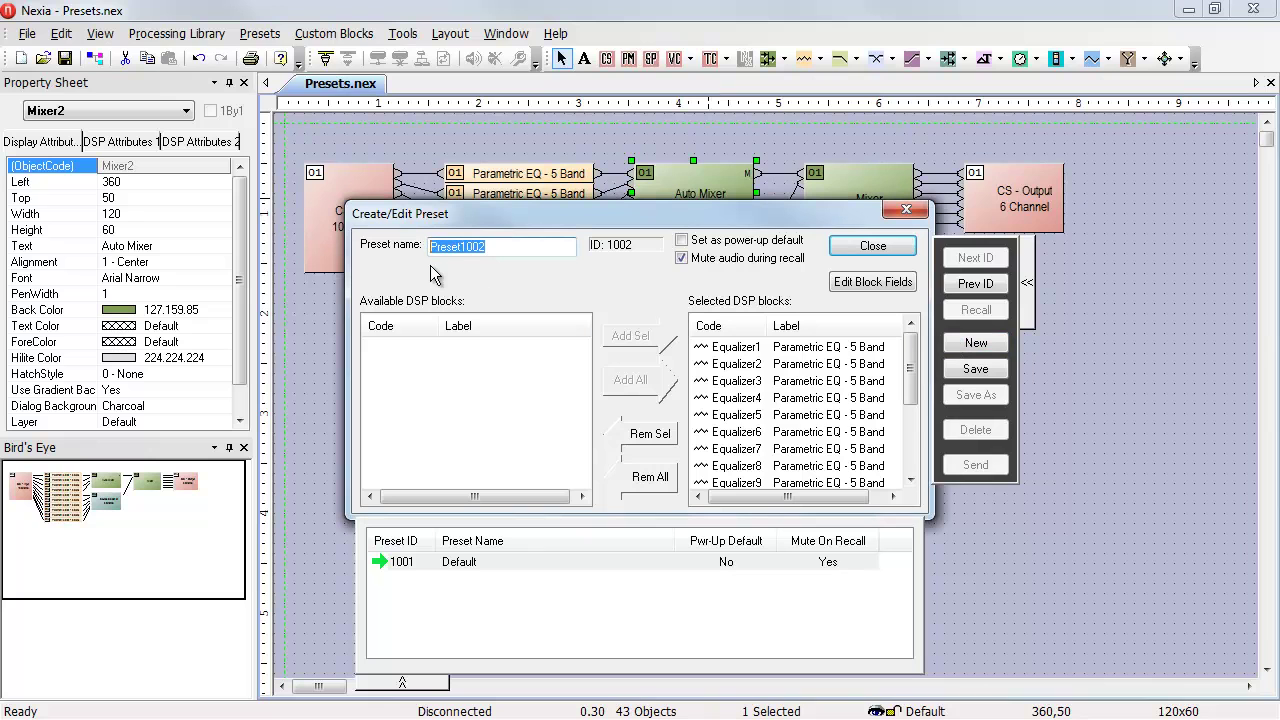
{"action": "type", "text": "Special Events"}
{"action": "left_click", "coordinate": [999, 366]}
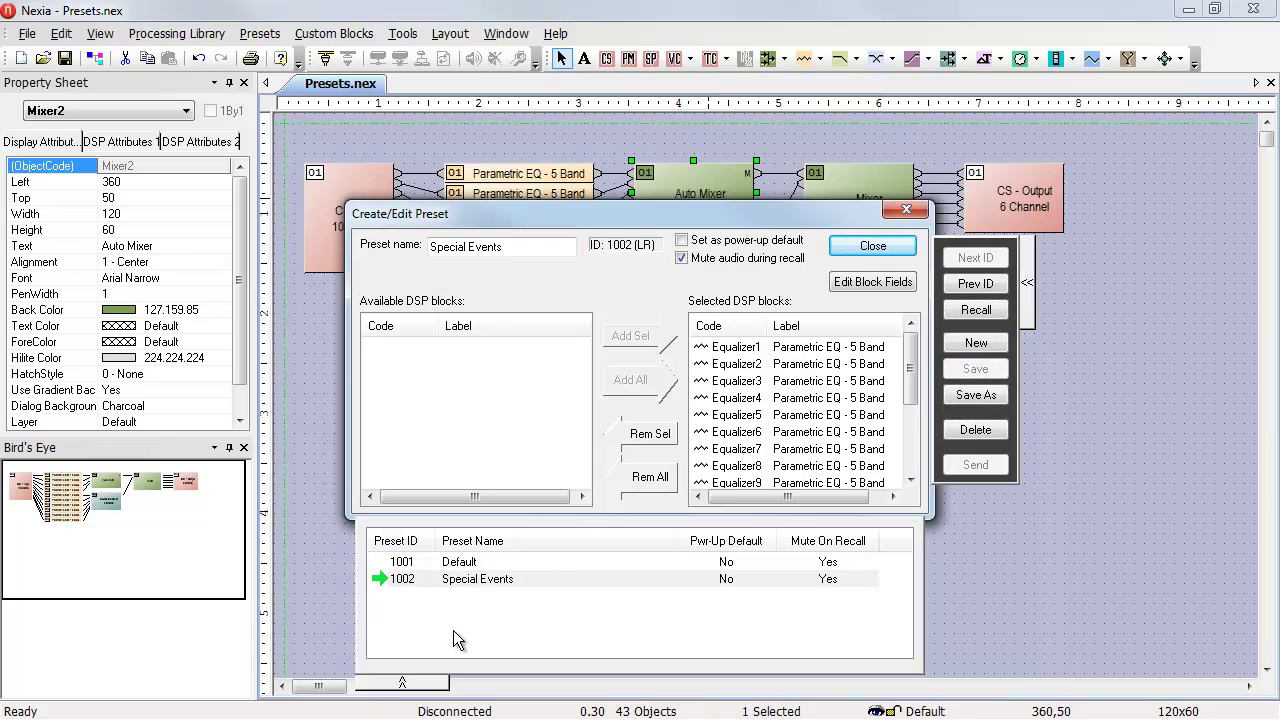
{"action": "left_click", "coordinate": [476, 563]}
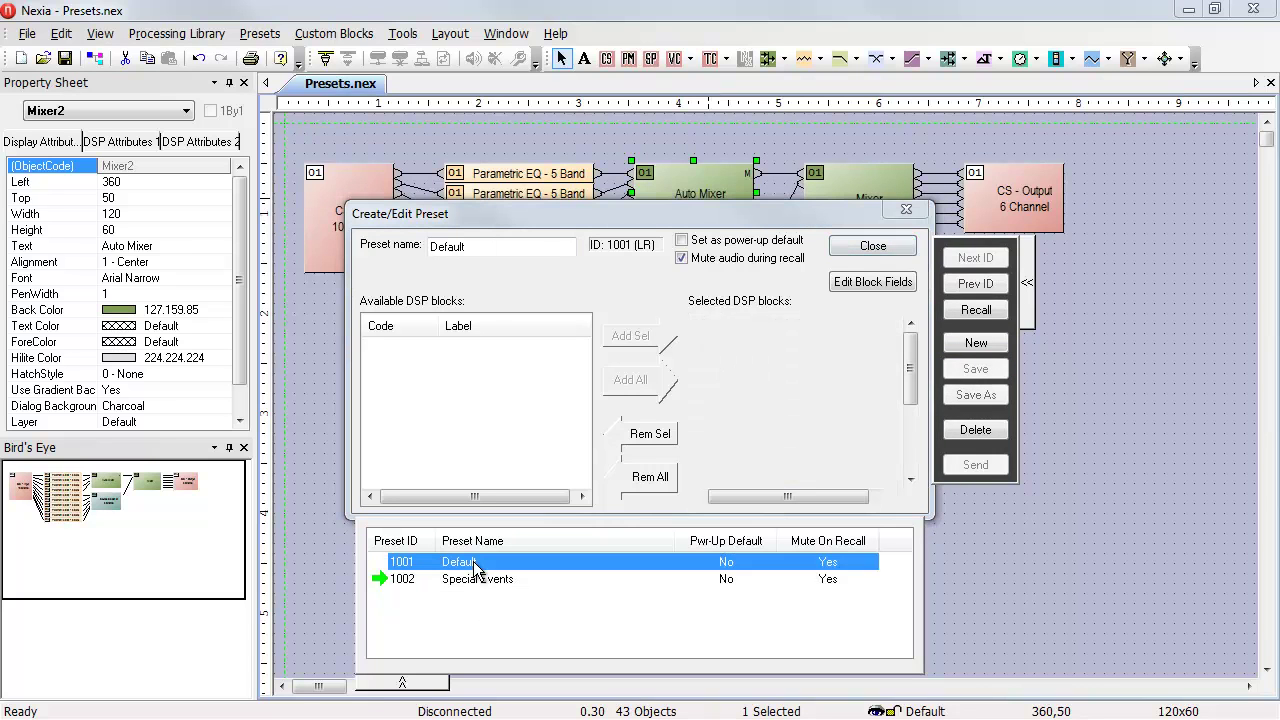
{"action": "left_click", "coordinate": [476, 580]}
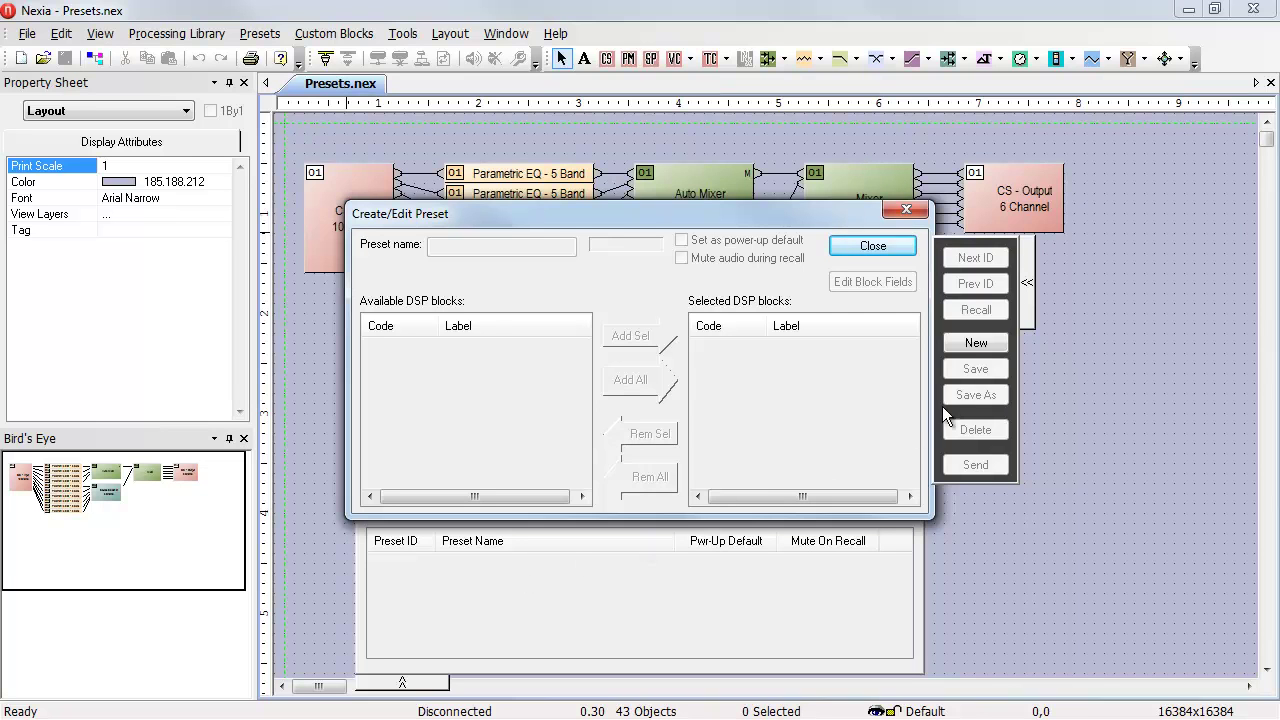
Start a new preset and remove all DSP blocks from its selected list
{"action": "left_click", "coordinate": [976, 344]}
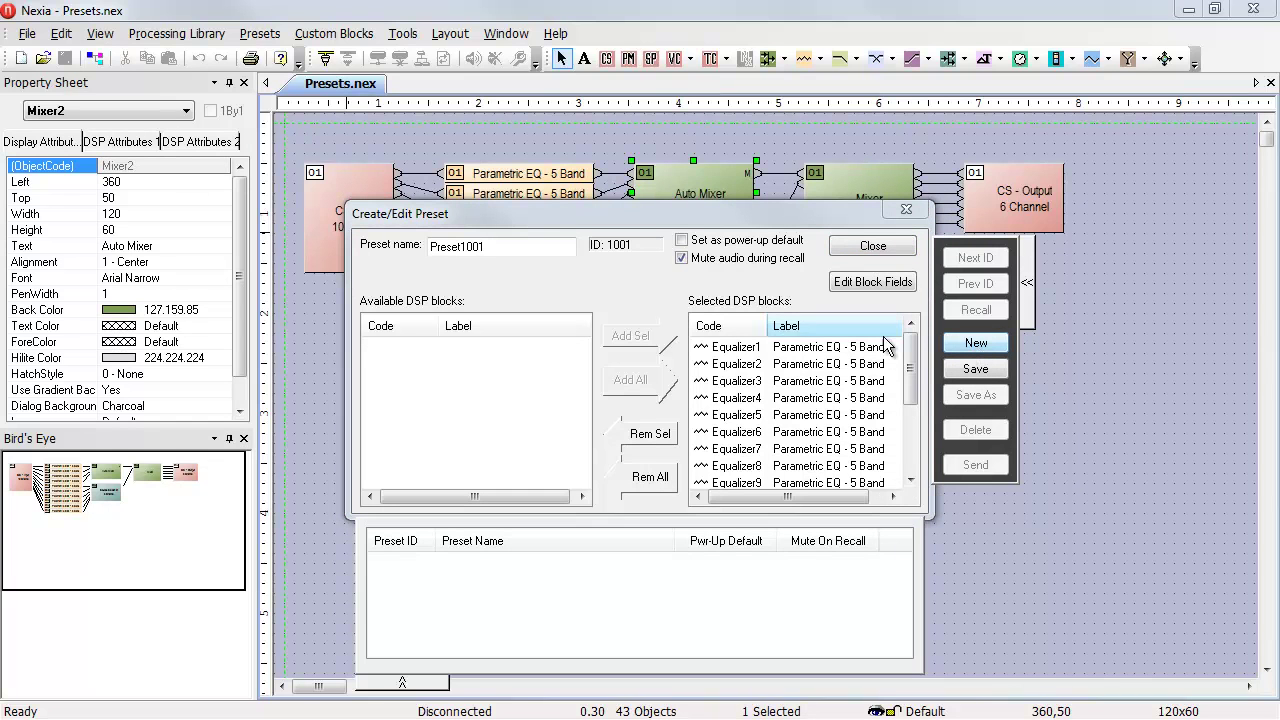
{"action": "left_click", "coordinate": [648, 477]}
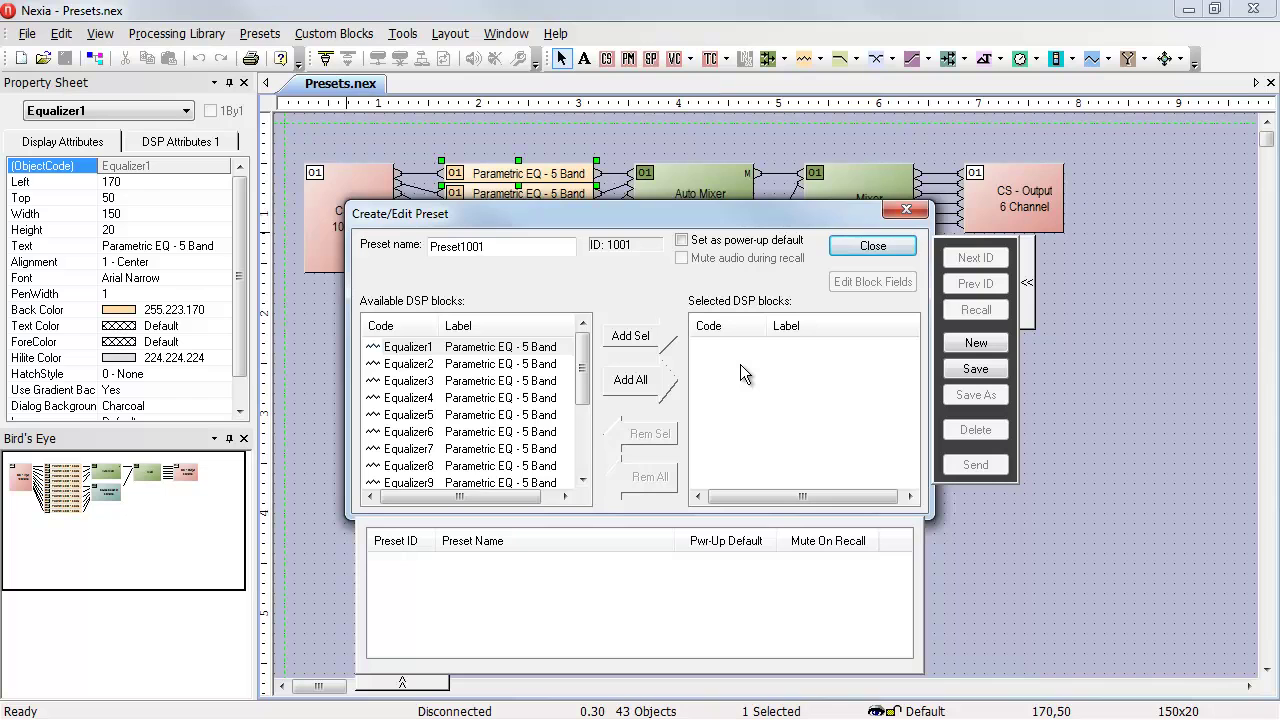
Add only the Mixer1 block to preset 1001, name it 'Mixer Default', and save
{"action": "left_click", "coordinate": [850, 190]}
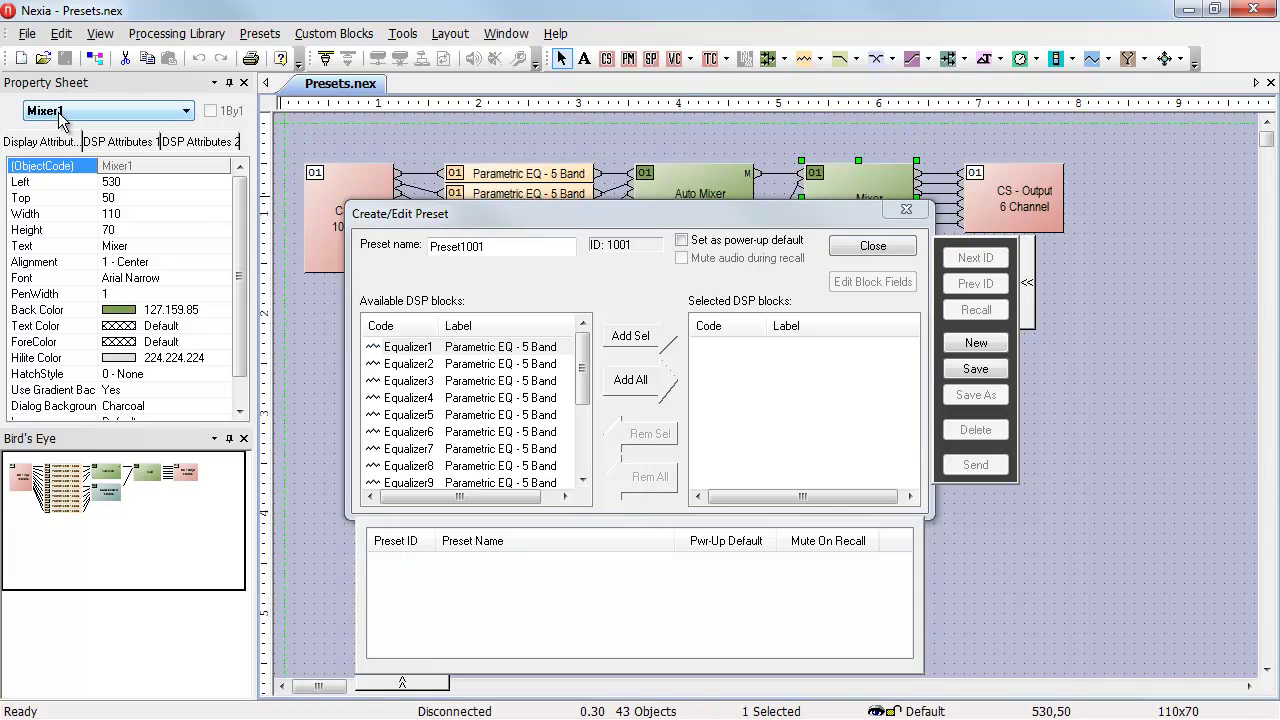
{"action": "left_click", "coordinate": [581, 395]}
{"action": "left_click_drag", "start_coordinate": [581, 395], "coordinate": [580, 478]}
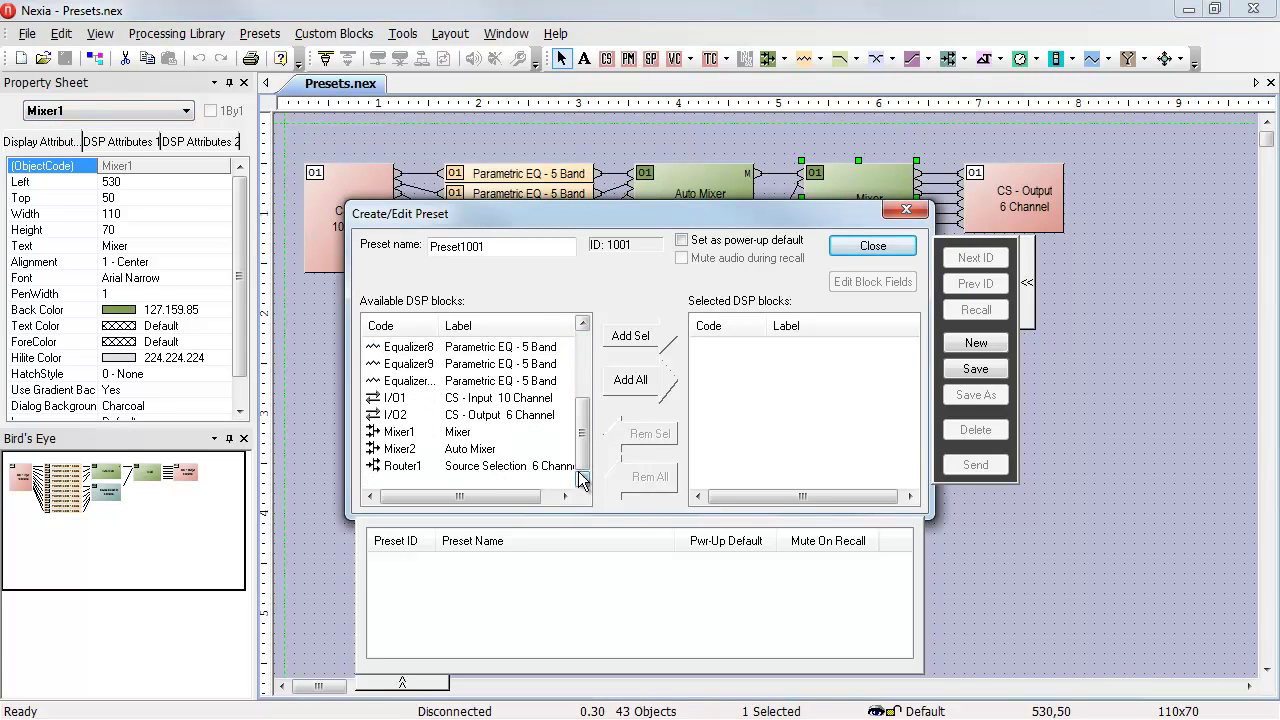
{"action": "left_click", "coordinate": [455, 434]}
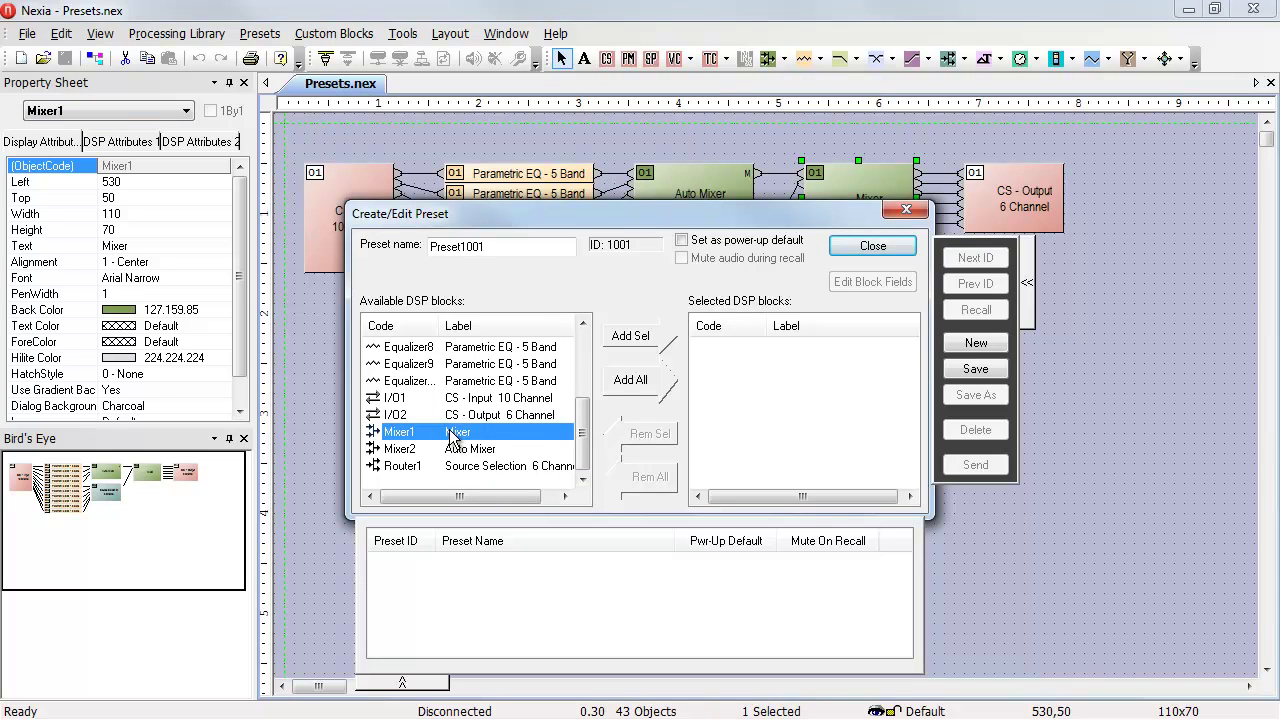
{"action": "left_click", "coordinate": [643, 346]}
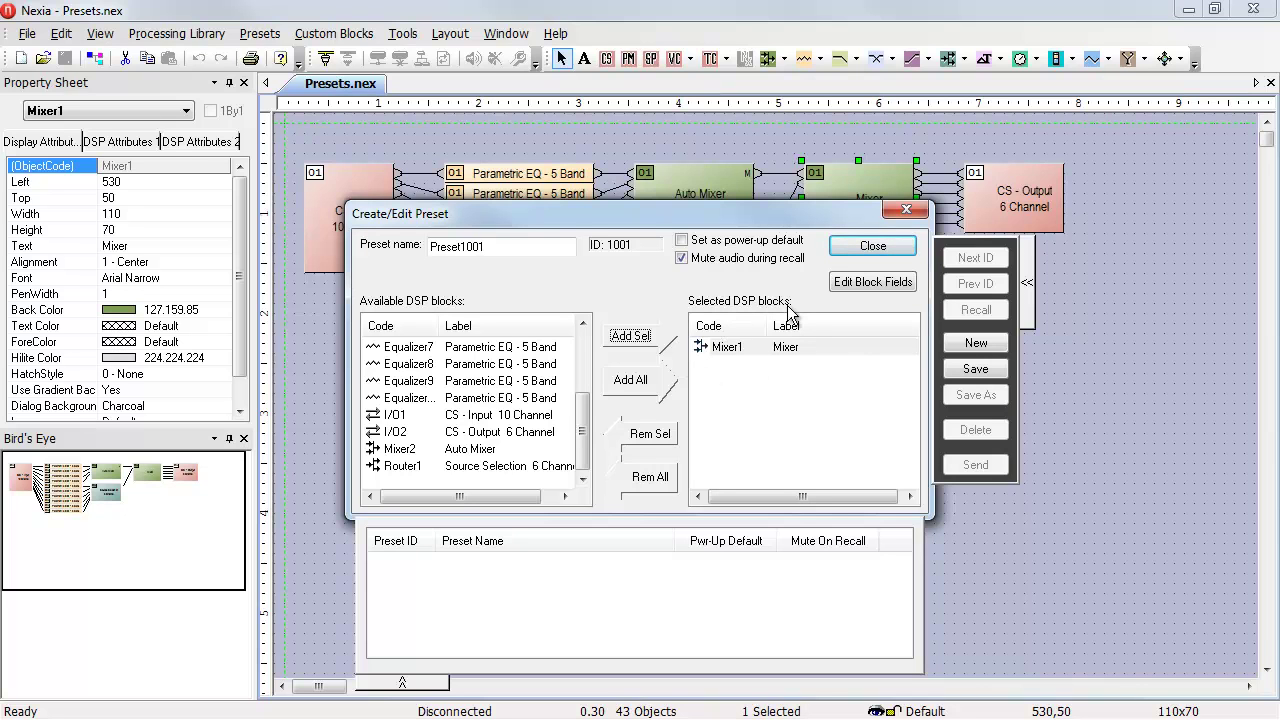
{"action": "left_click_drag", "start_coordinate": [520, 248], "coordinate": [365, 255]}
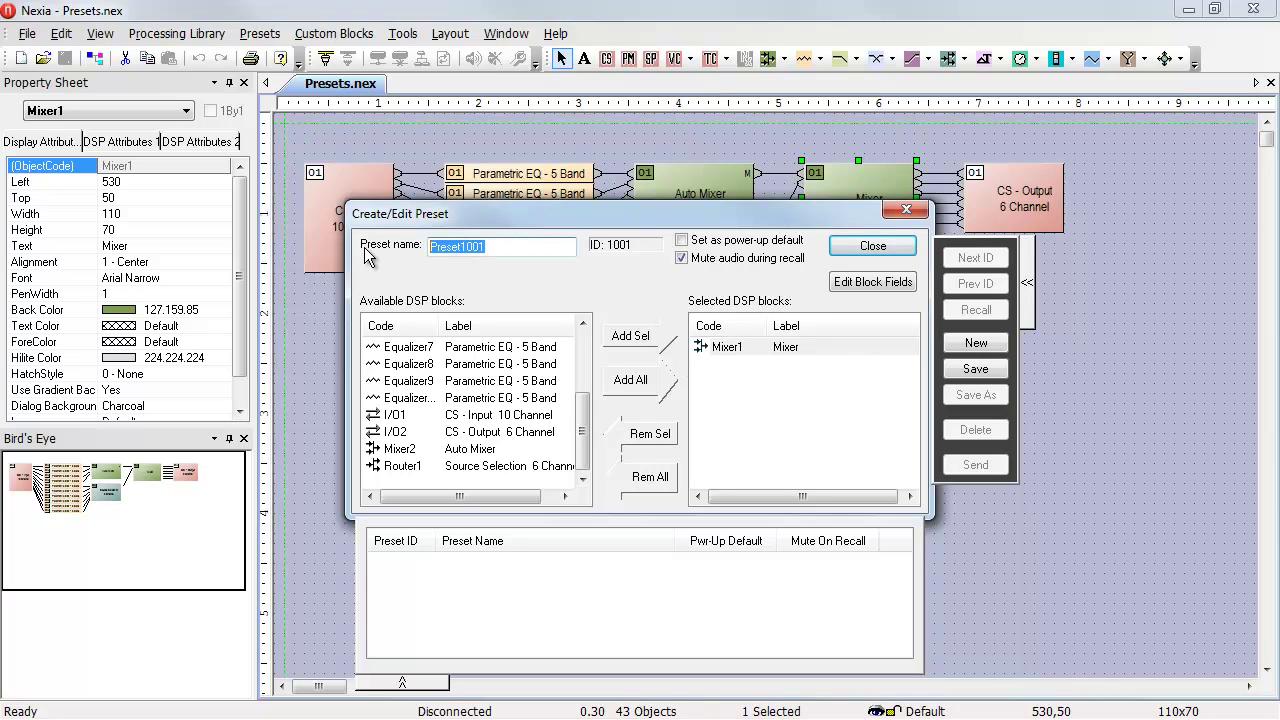
{"action": "type", "text": "Mixer Default"}
{"action": "left_click", "coordinate": [975, 368]}
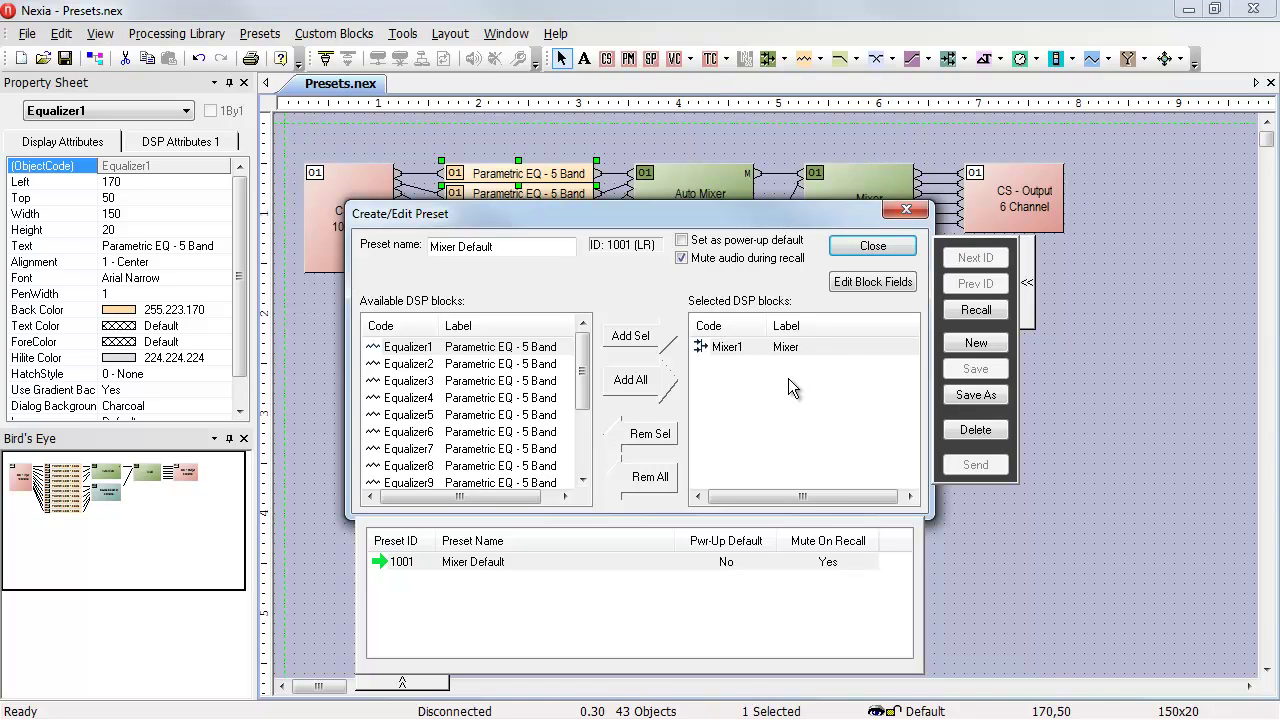
Start preset 1002 and replace its equalizer blocks with only Mixer1
{"action": "left_click", "coordinate": [962, 348]}
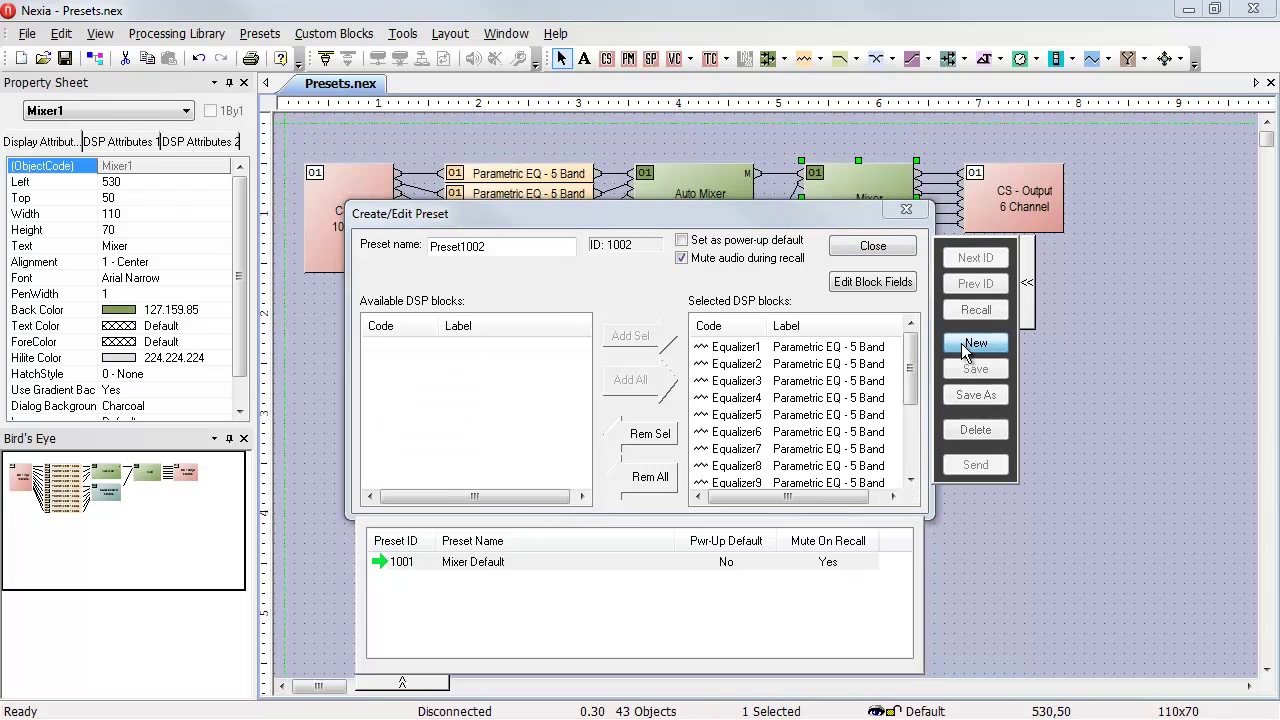
{"action": "left_click", "coordinate": [502, 244]}
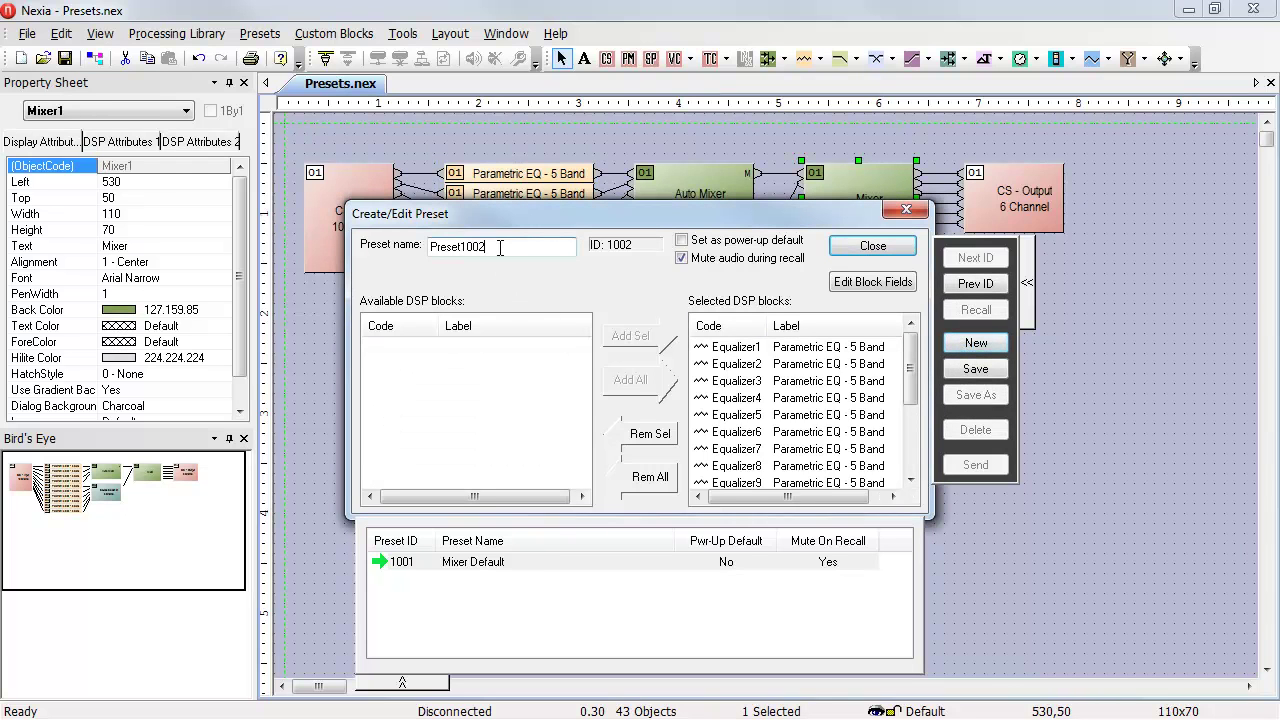
{"action": "left_click", "coordinate": [649, 477]}
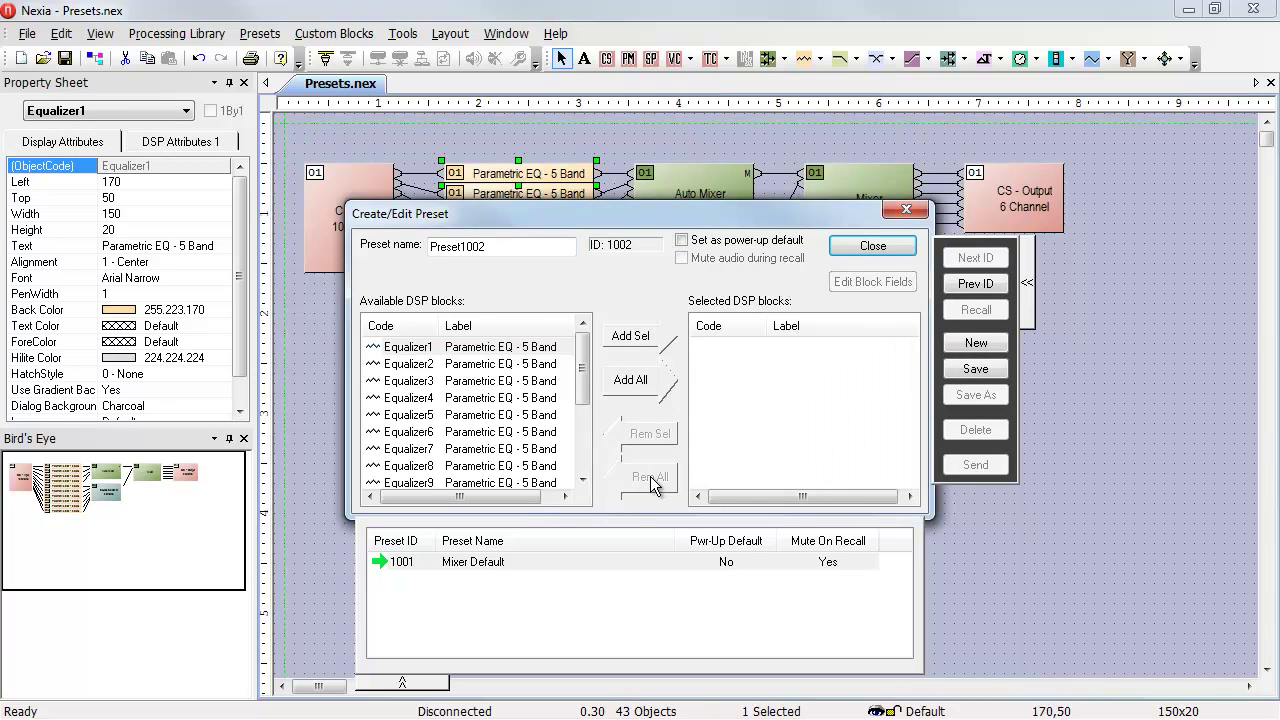
{"action": "left_click_drag", "start_coordinate": [581, 388], "coordinate": [581, 456]}
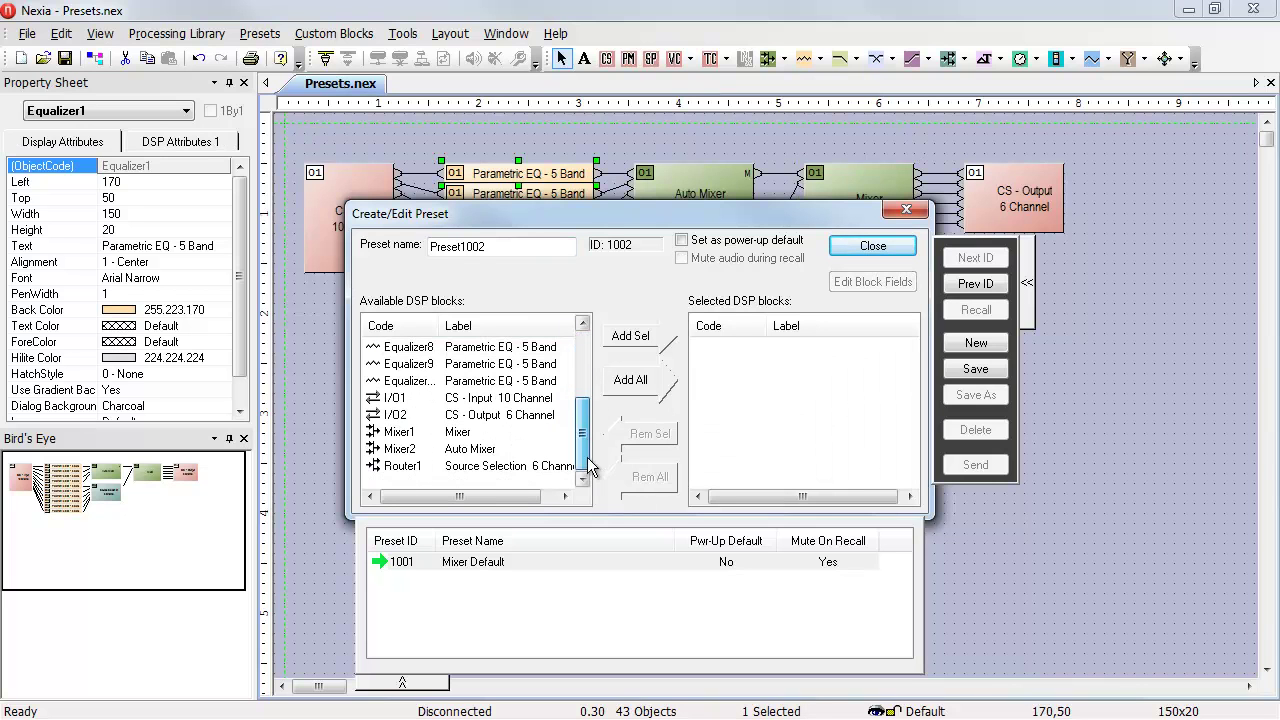
{"action": "left_click", "coordinate": [479, 434]}
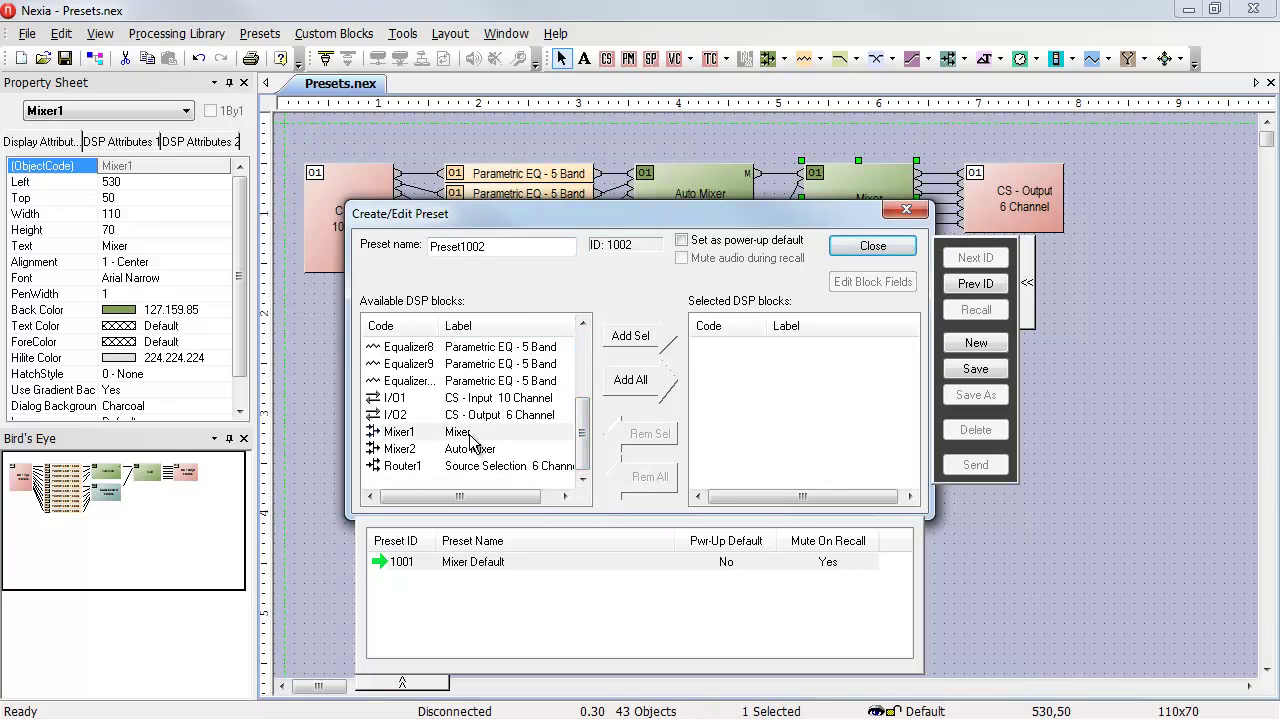
{"action": "left_click", "coordinate": [638, 340]}
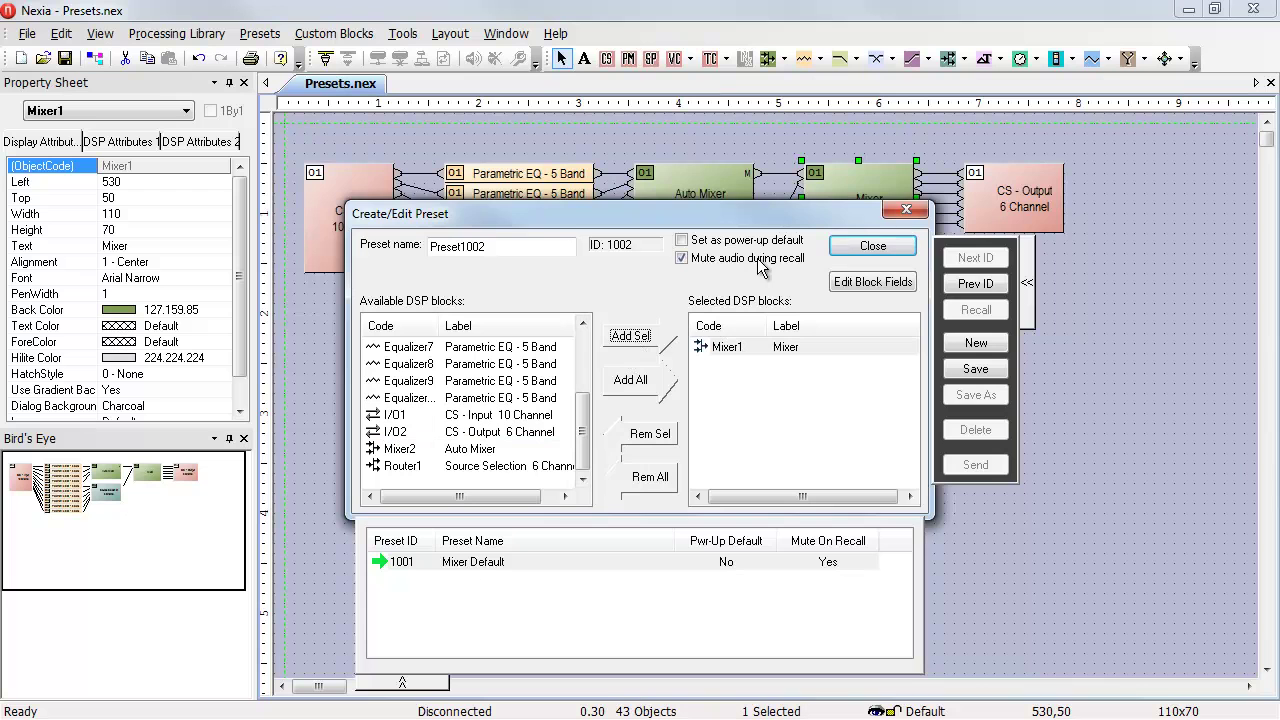
In the Mixer, route channel 1 to buses 2 and 3, and channel 2 to buses 4 and 5
{"action": "double_click", "coordinate": [889, 176]}
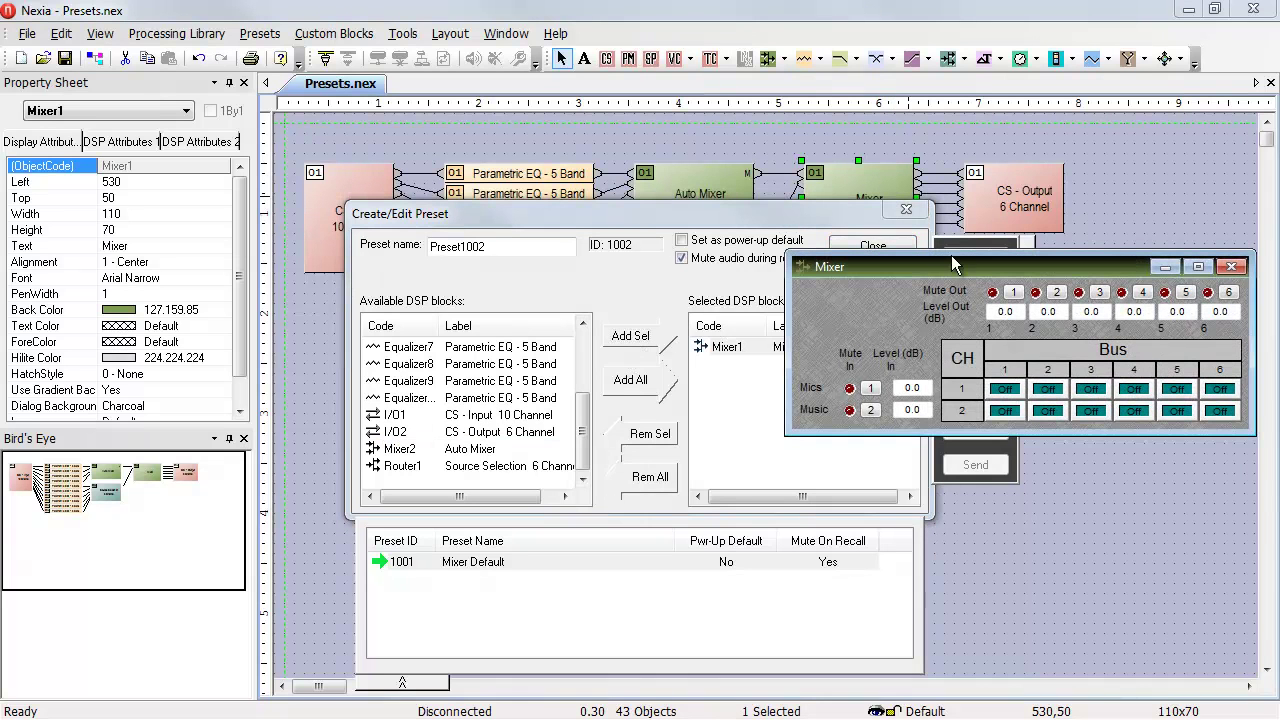
{"action": "left_click", "coordinate": [1058, 390]}
{"action": "left_click", "coordinate": [1090, 390]}
{"action": "left_click", "coordinate": [1130, 411]}
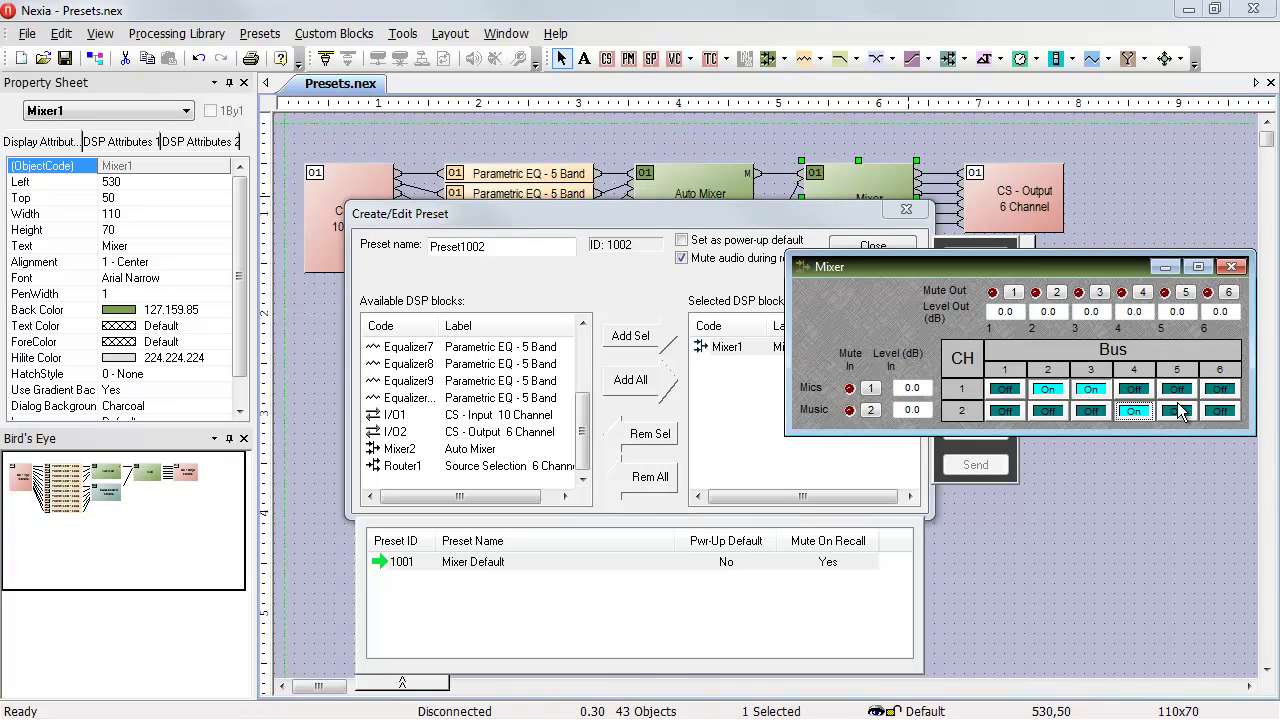
{"action": "left_click", "coordinate": [1177, 411]}
Rename preset 1002 to 'Teleconference' and save it
{"action": "left_click", "coordinate": [505, 254]}
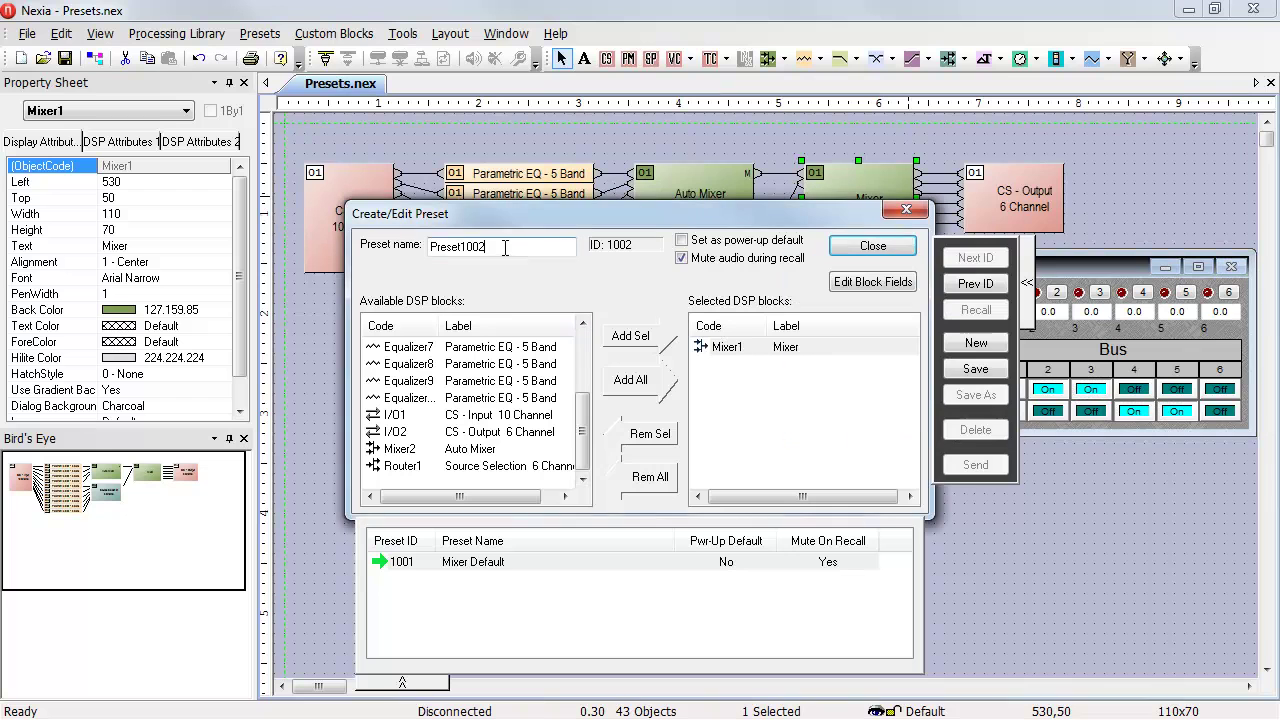
{"action": "double_click", "coordinate": [500, 248]}
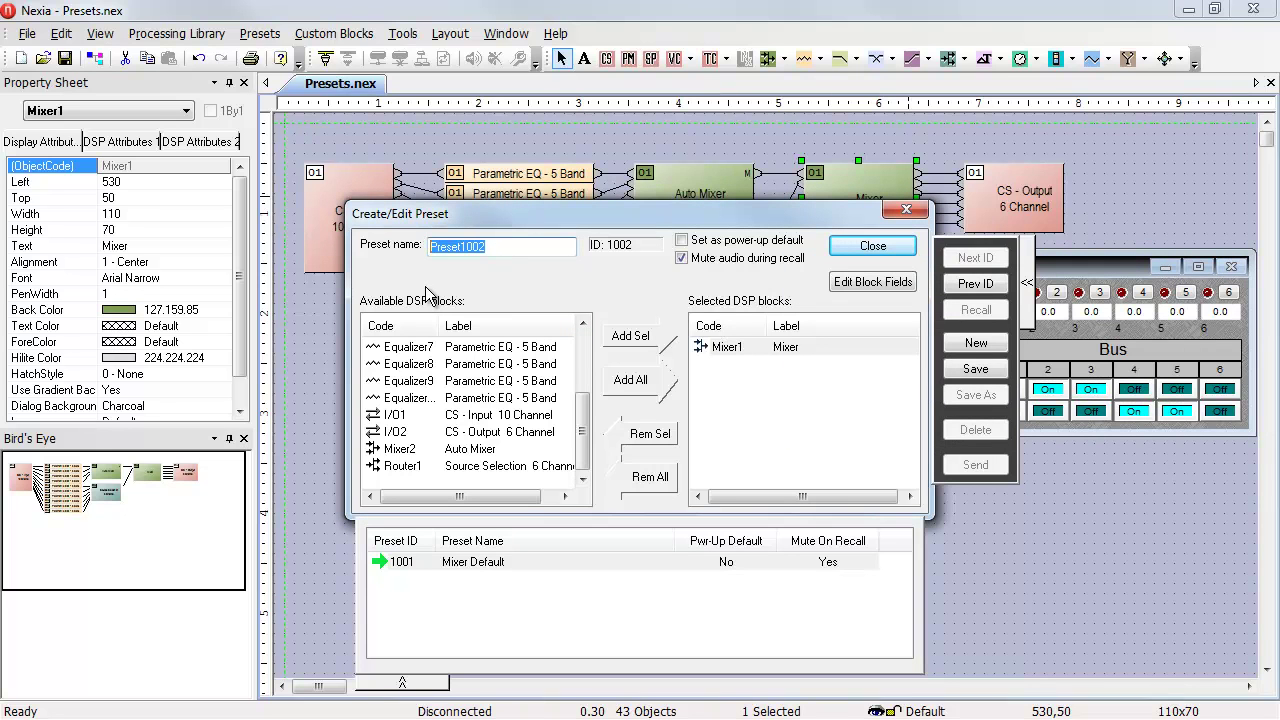
{"action": "type", "text": "Teleconference"}
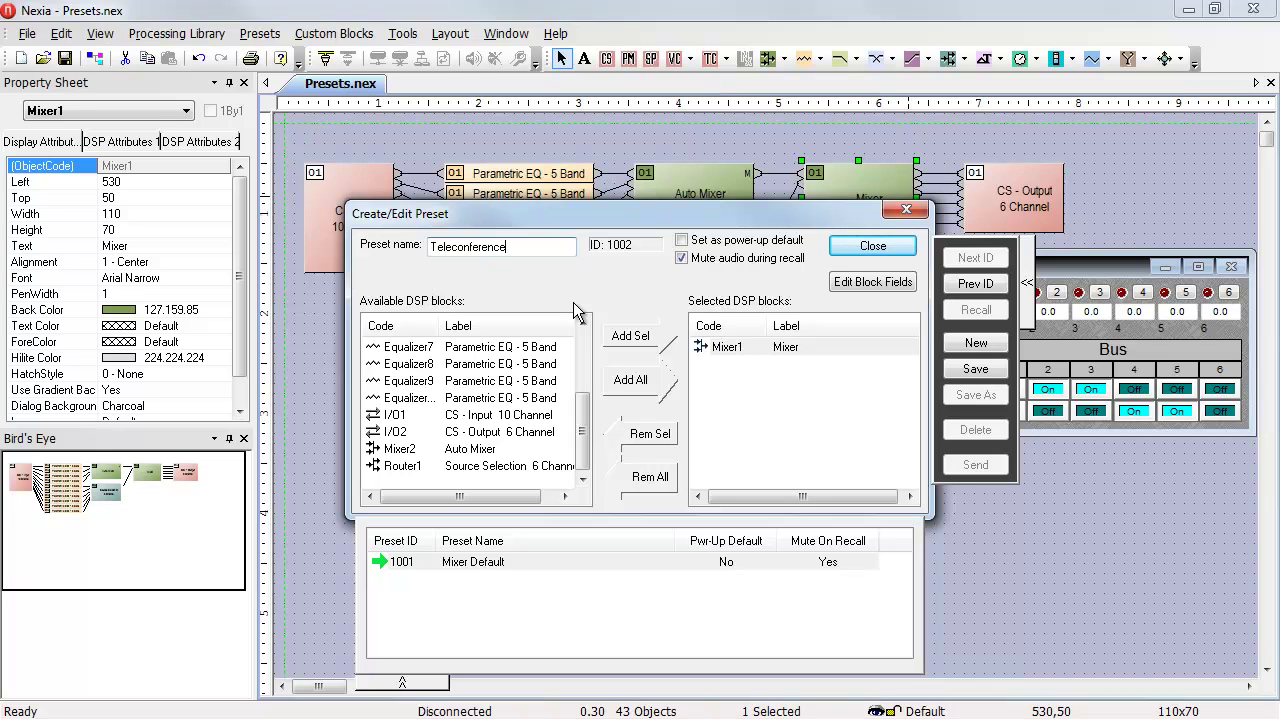
{"action": "left_click", "coordinate": [975, 369]}
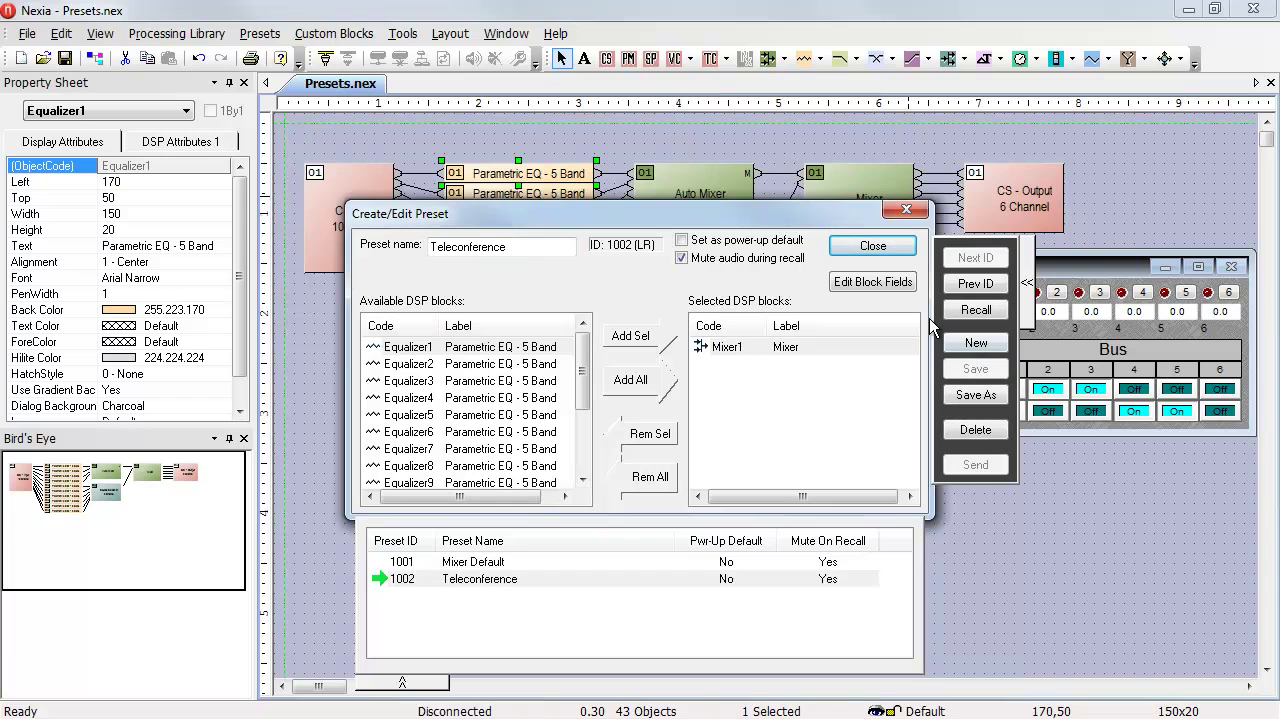
Move the preset editor up-left and recall Mixer Default and Teleconference alternately, ending on Teleconference
{"action": "left_click_drag", "start_coordinate": [860, 217], "coordinate": [708, 183]}
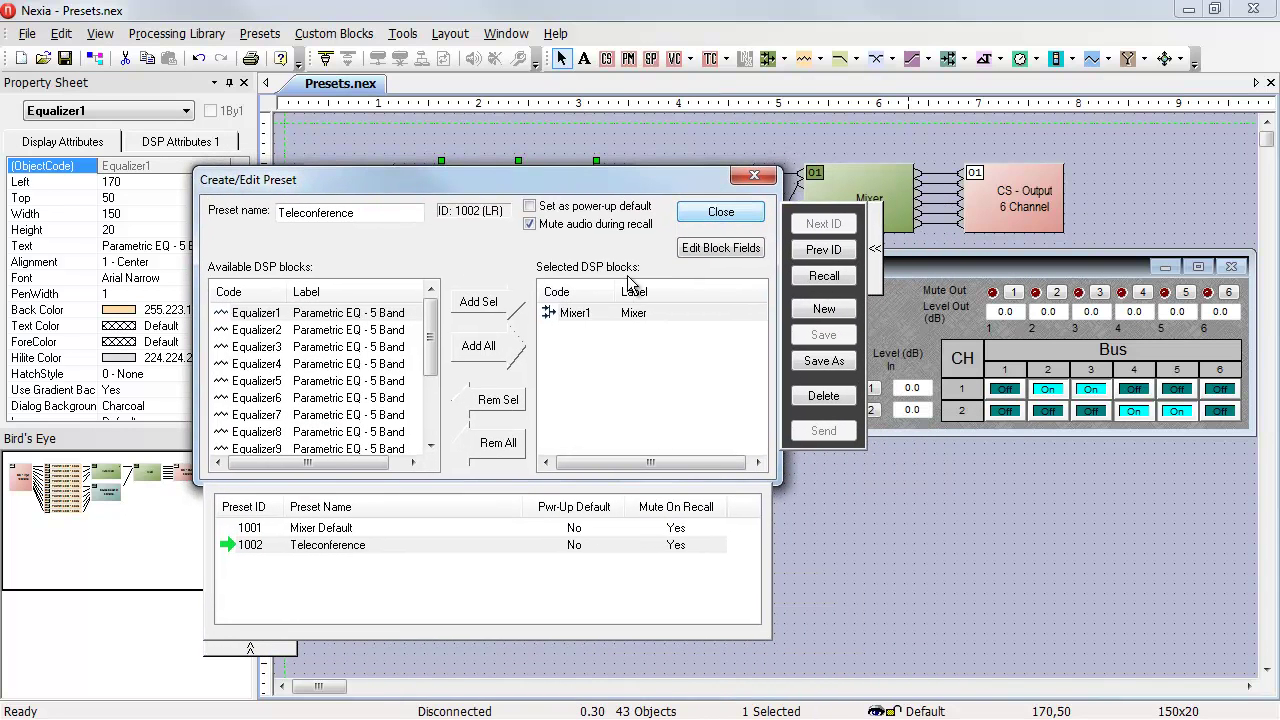
{"action": "left_click", "coordinate": [309, 530]}
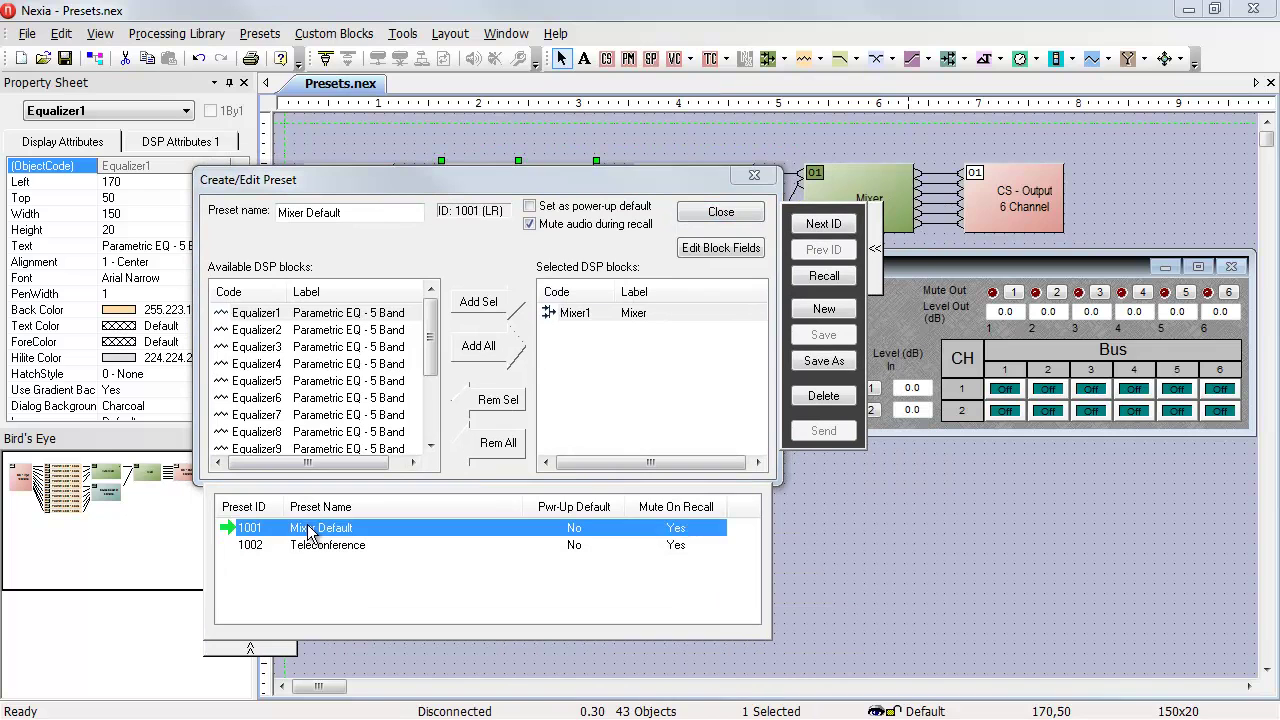
{"action": "left_click", "coordinate": [310, 546]}
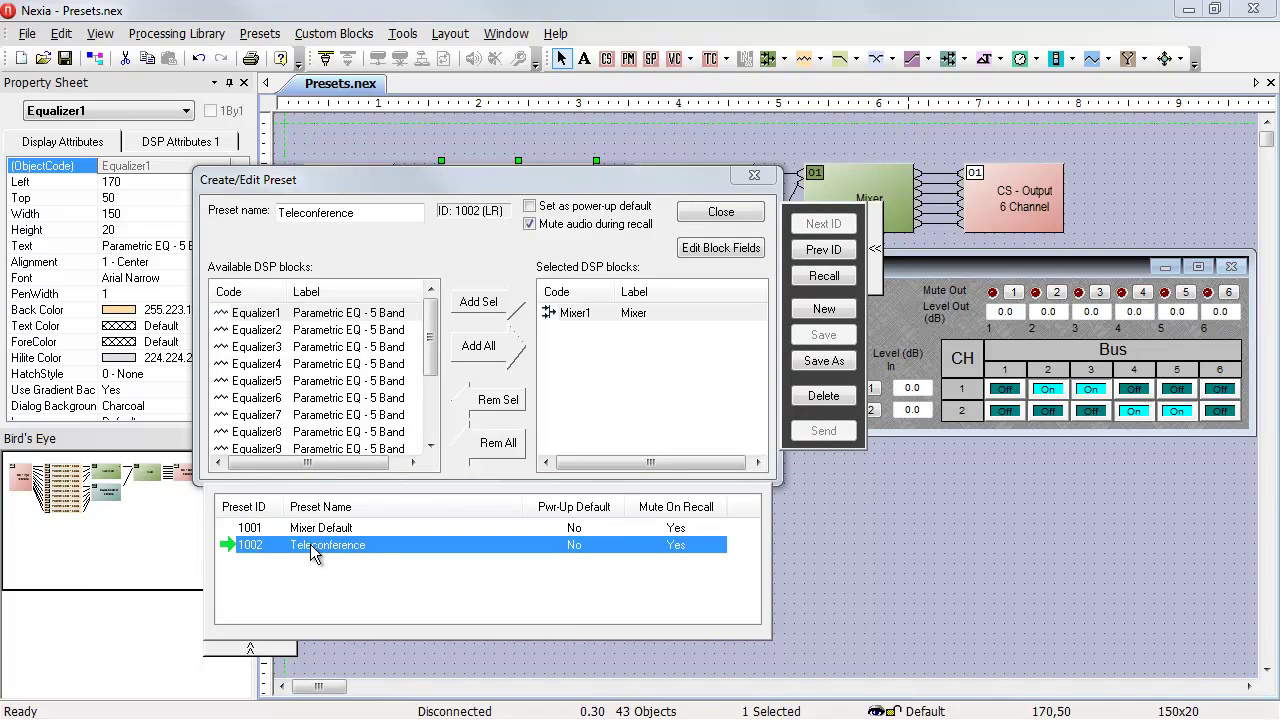
{"action": "key", "text": "Up"}
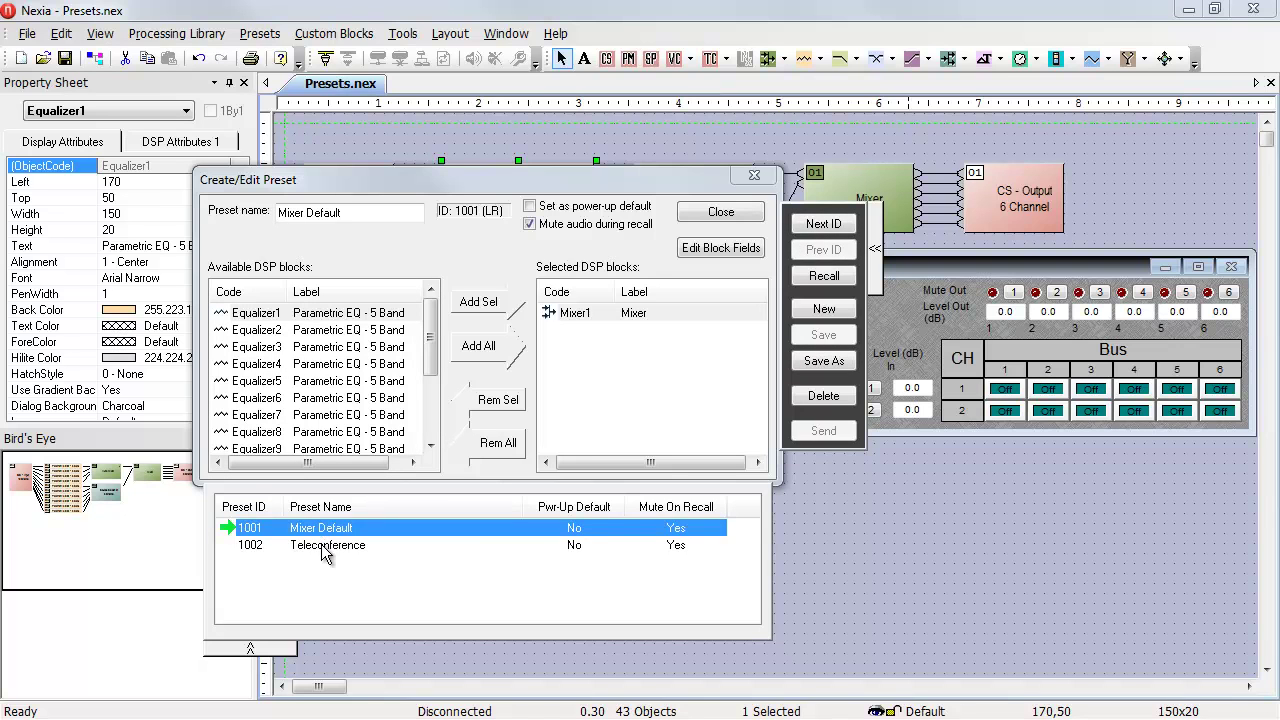
{"action": "left_click", "coordinate": [323, 546]}
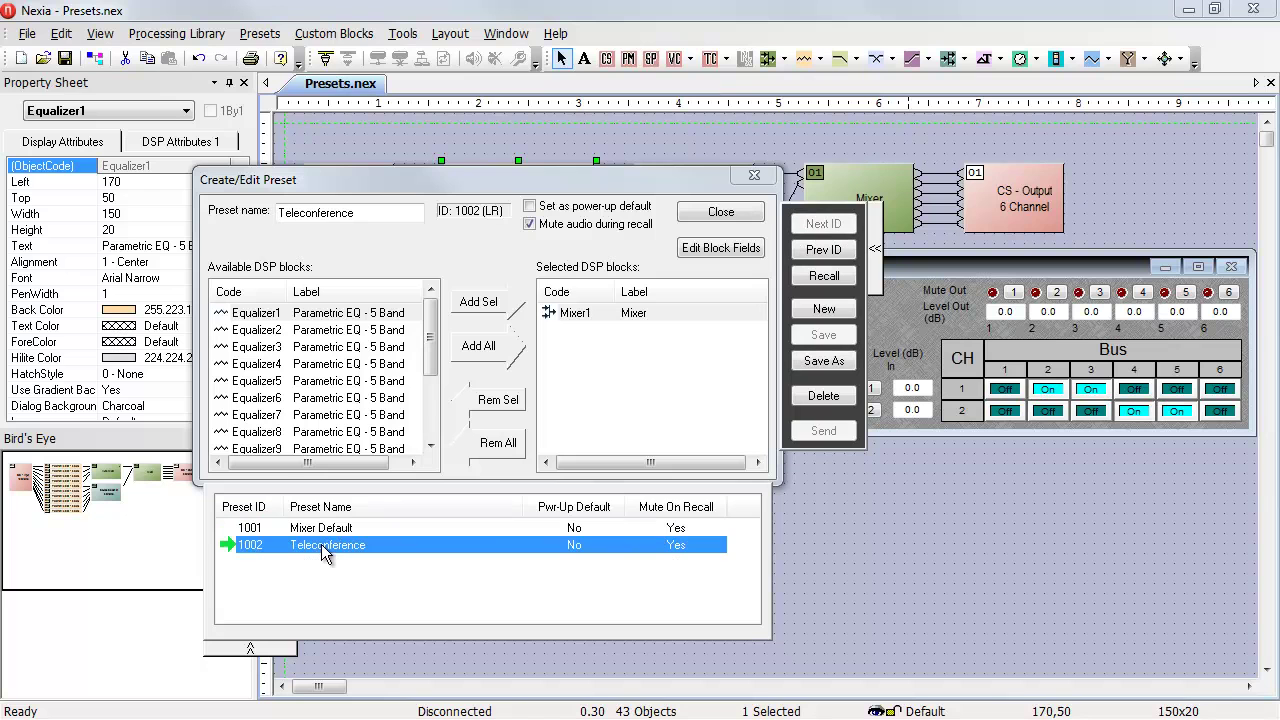
Also route Mixer channel 1 to bus 6 and save it into Teleconference
{"action": "left_click", "coordinate": [1226, 394]}
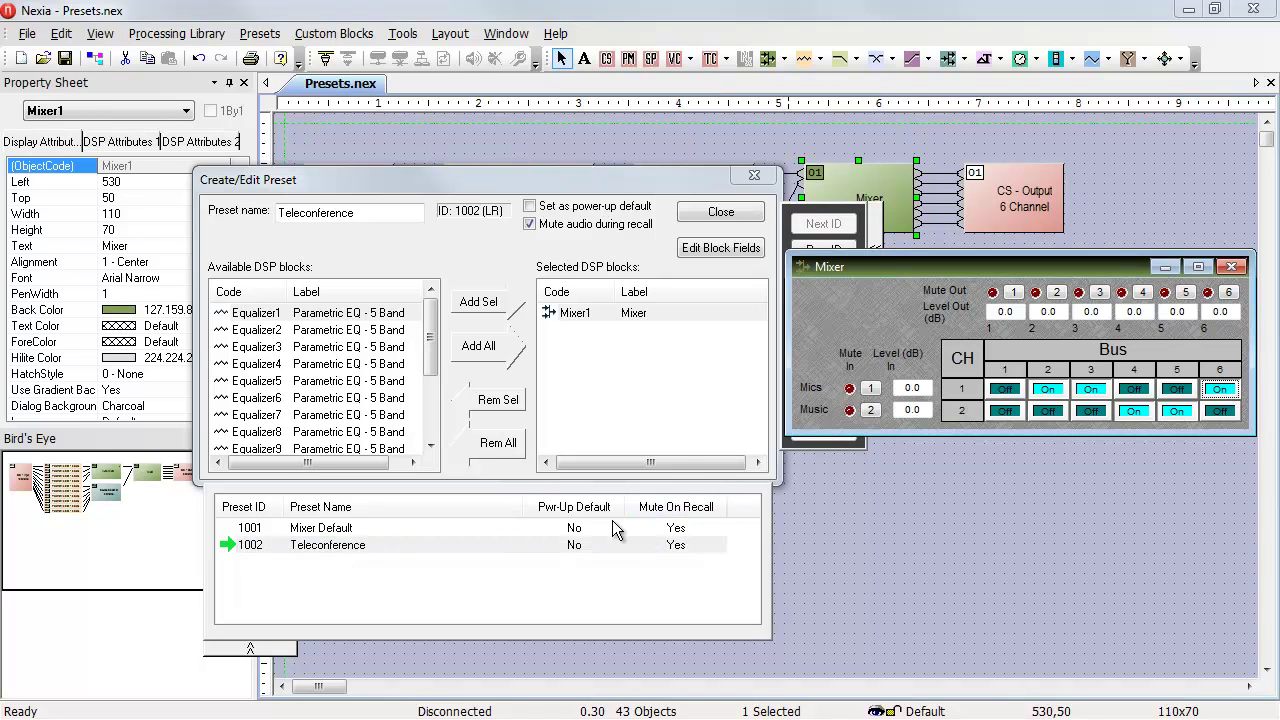
{"action": "left_click", "coordinate": [732, 324]}
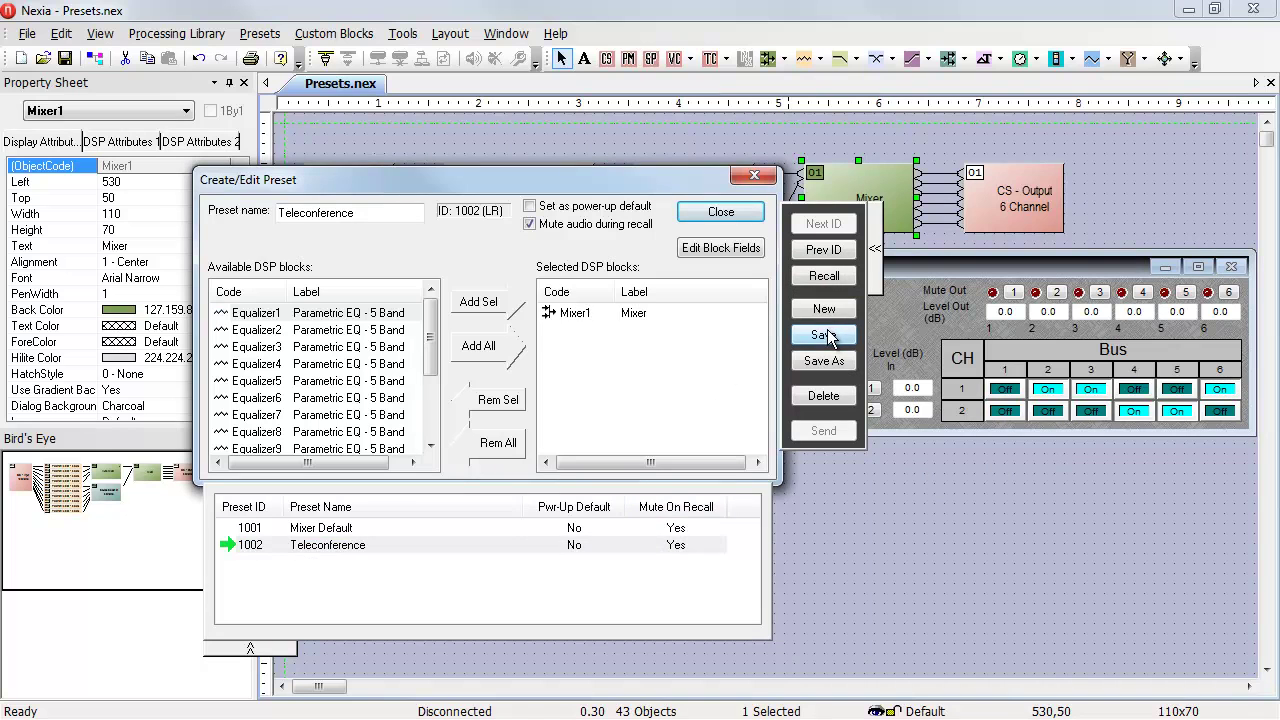
{"action": "left_click", "coordinate": [828, 338]}
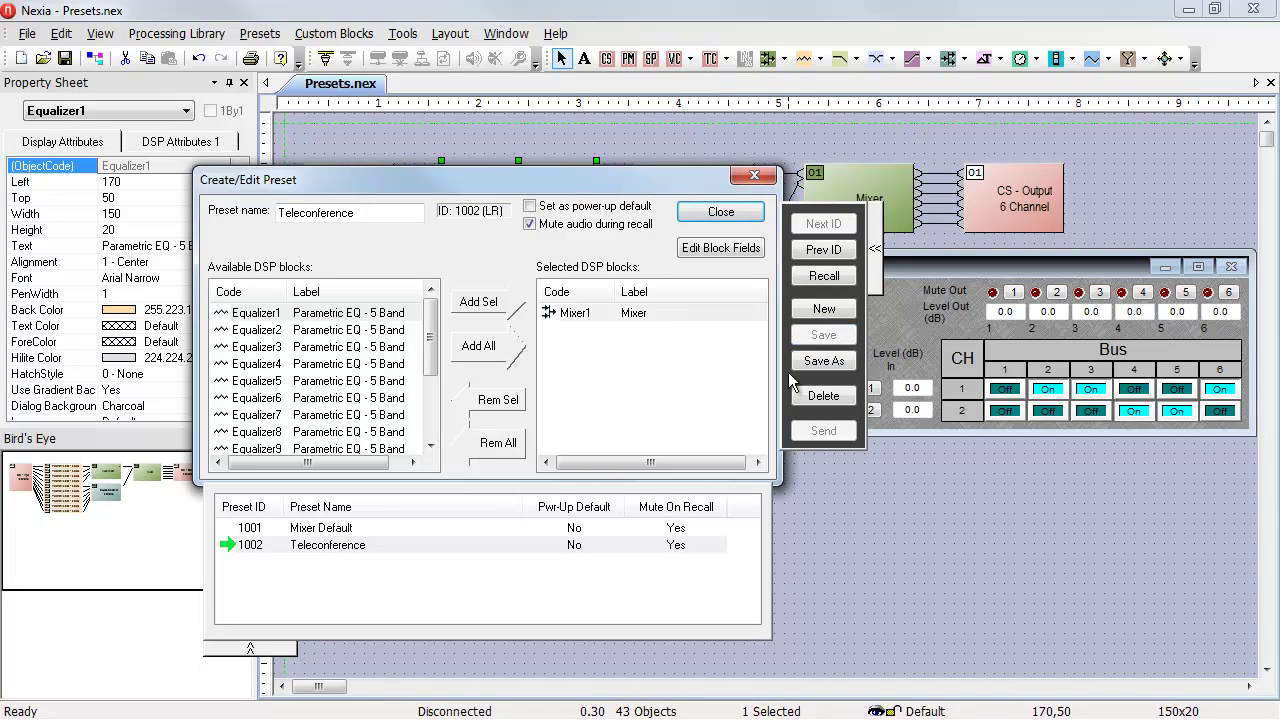
Recall Mixer Default and Teleconference to verify, then close the editor and Mixer window
{"action": "left_click", "coordinate": [313, 530]}
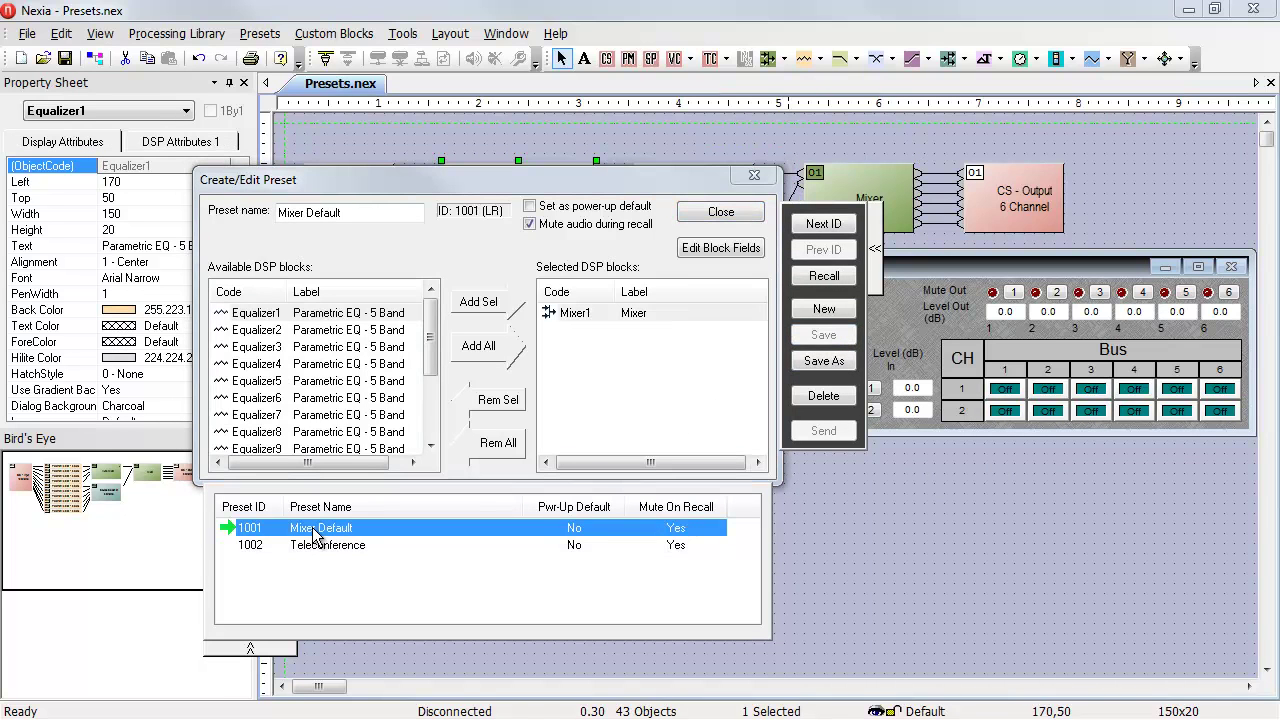
{"action": "left_click", "coordinate": [312, 545]}
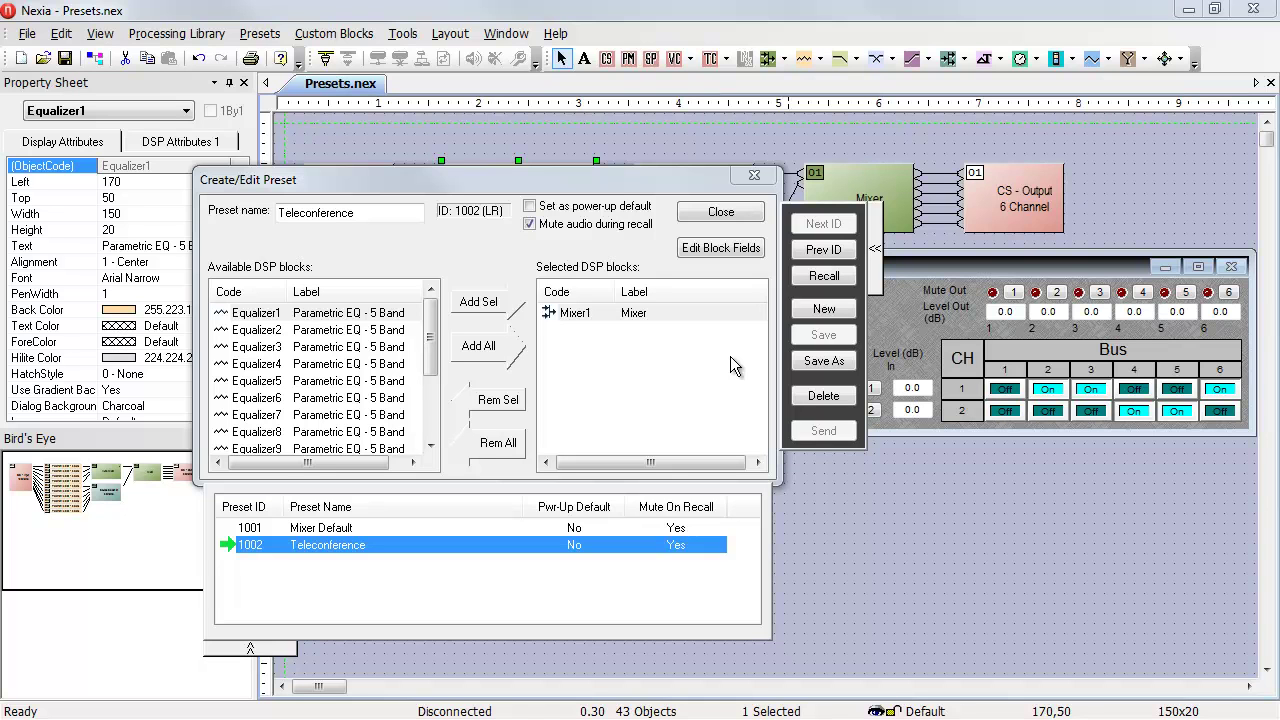
{"action": "key", "text": "Escape"}
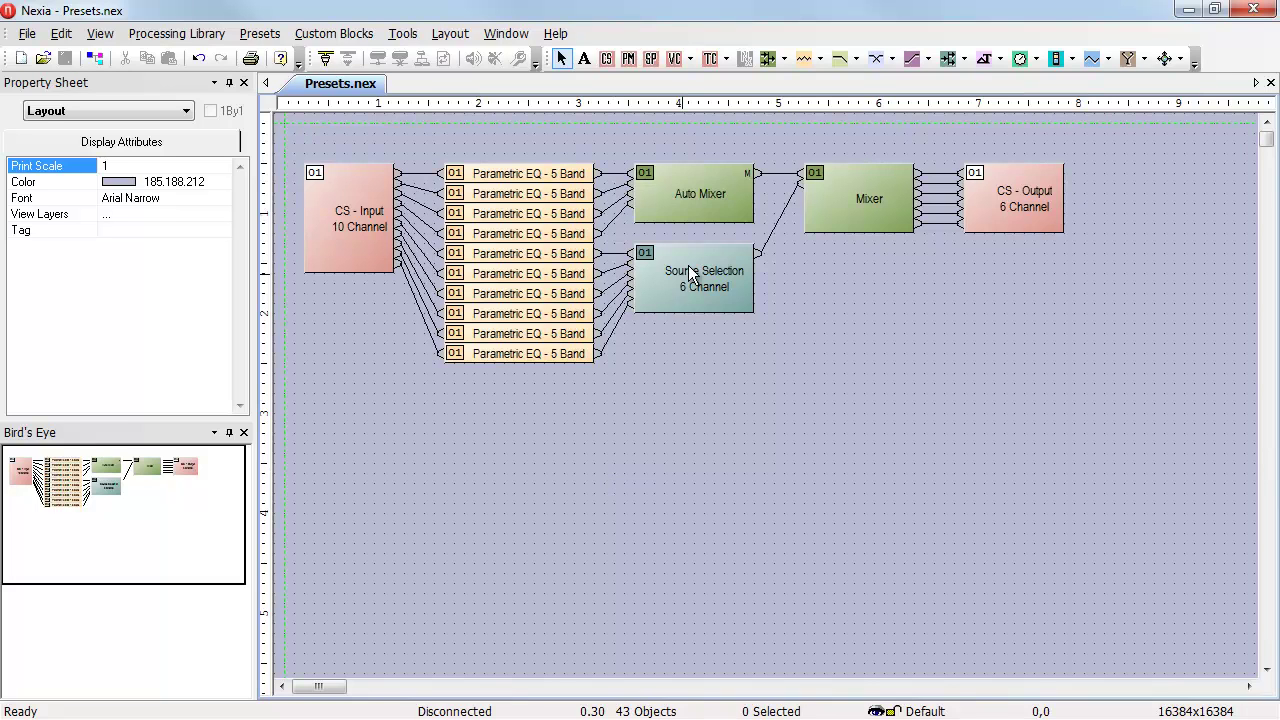
Open the Auto Mixer control window and move it to the right
{"action": "left_click", "coordinate": [701, 196]}
{"action": "double_click", "coordinate": [701, 196]}
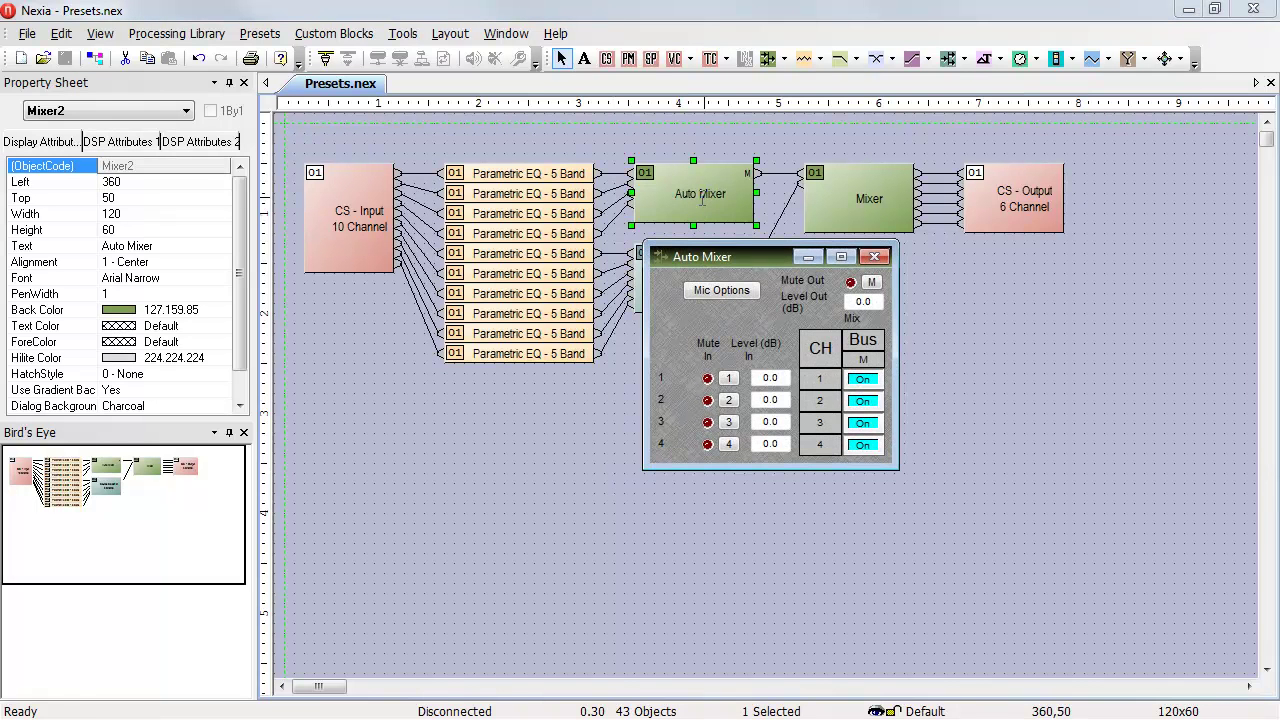
{"action": "mouse_move", "coordinate": [720, 259]}
{"action": "left_mouse_down"}
{"action": "mouse_move", "coordinate": [1051, 288]}
{"action": "mouse_move", "coordinate": [1073, 255]}
{"action": "left_mouse_up"}
Open the Source Selection controls, place them at the lower right, and reopen the preset editor
{"action": "double_click", "coordinate": [669, 300]}
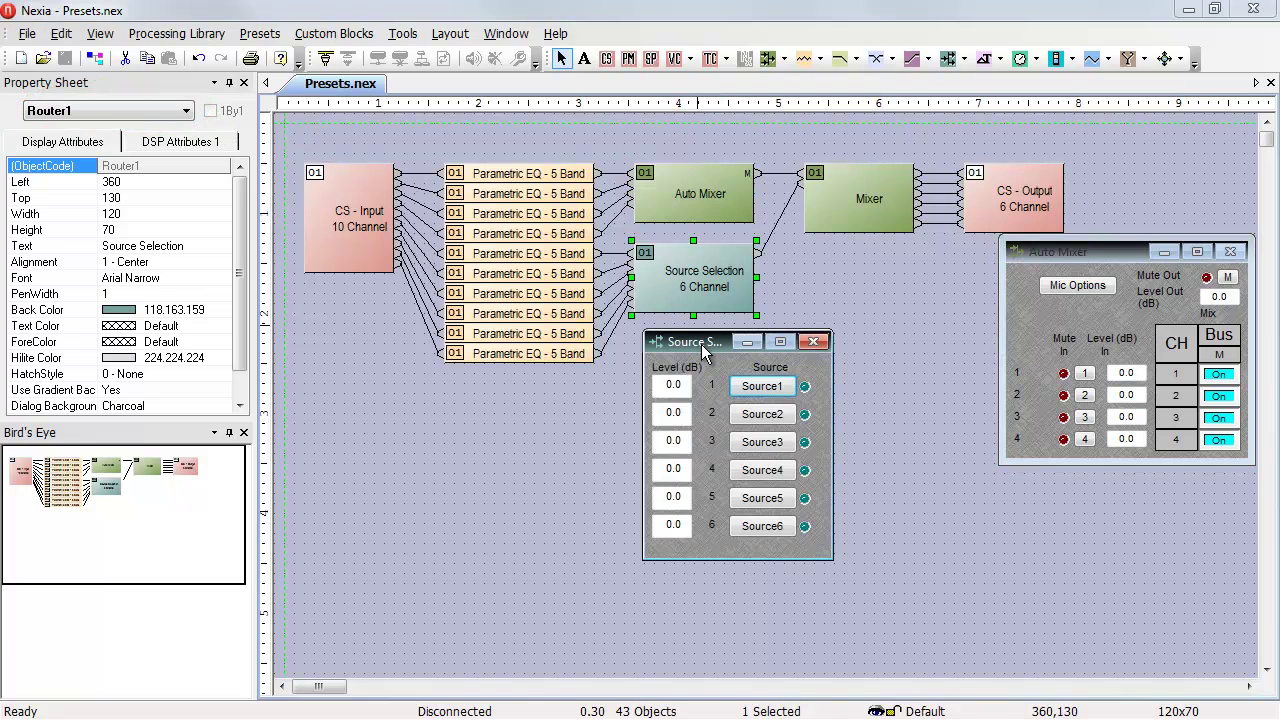
{"action": "left_click_drag", "start_coordinate": [703, 350], "coordinate": [1130, 485]}
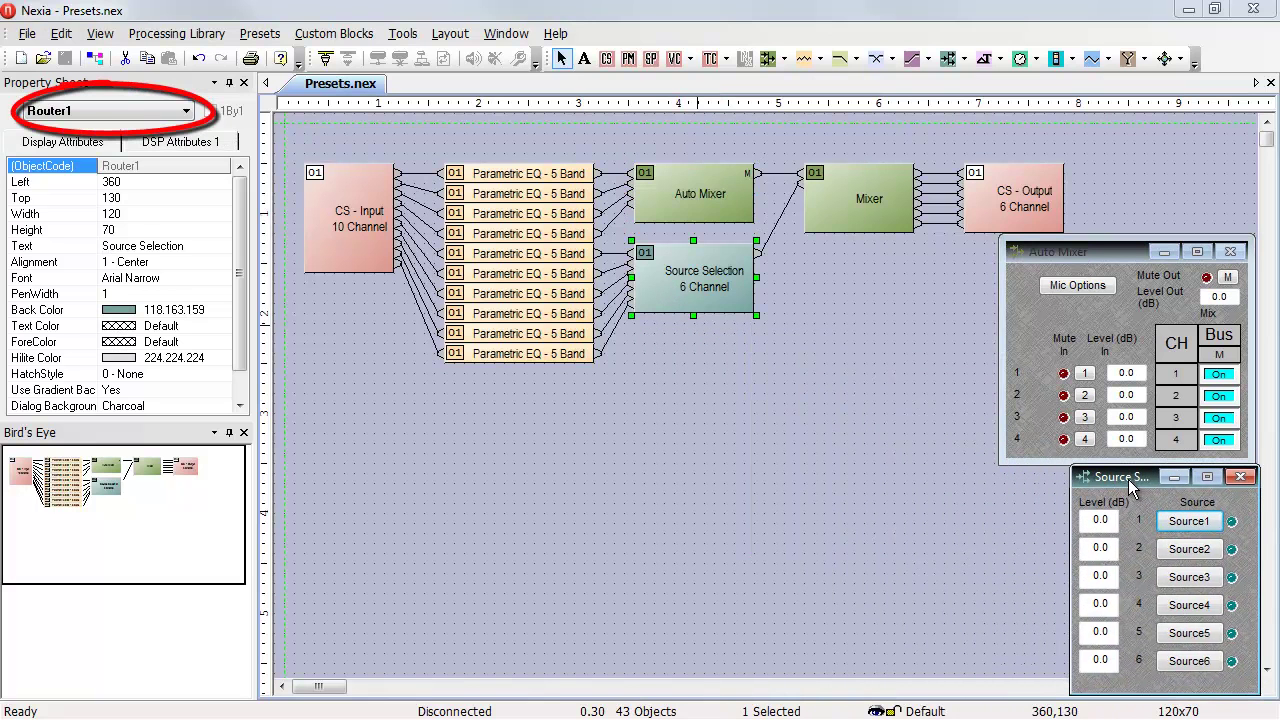
{"action": "left_click", "coordinate": [259, 33]}
Bring up the preset editor with the saved-preset list visible and reposition it
{"action": "left_click", "coordinate": [272, 53]}
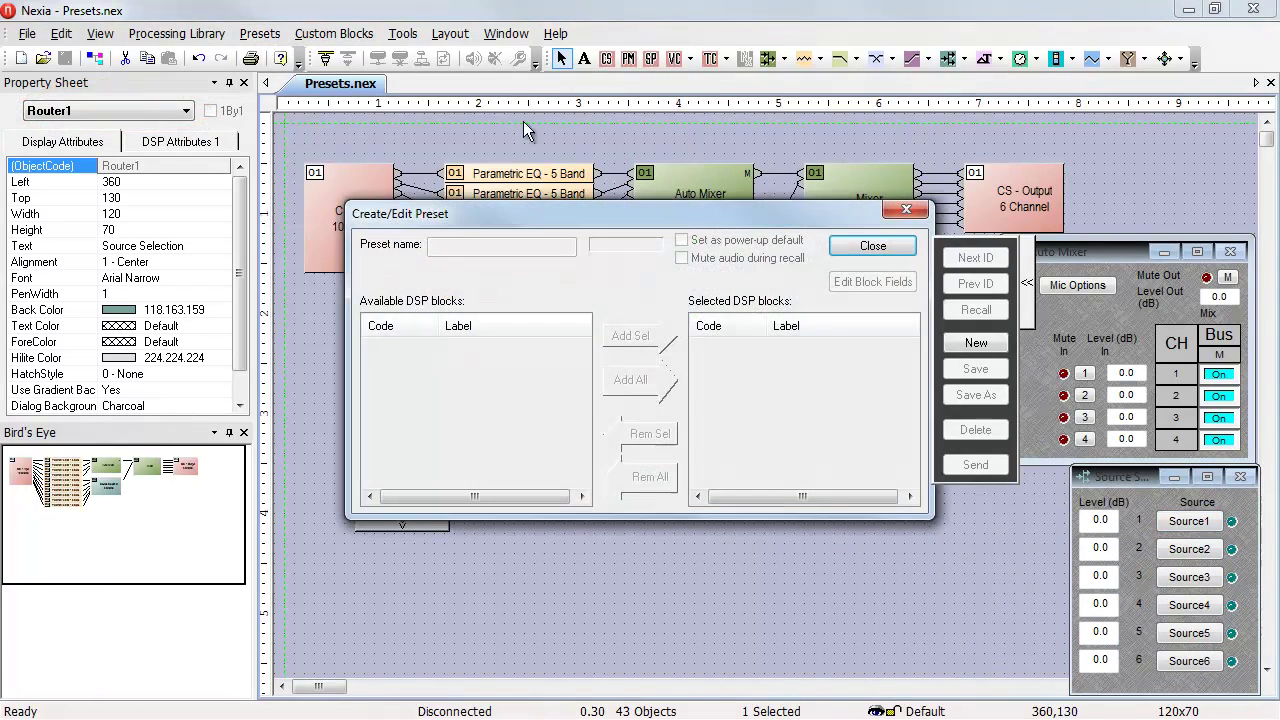
{"action": "left_click", "coordinate": [428, 525]}
{"action": "left_click_drag", "start_coordinate": [697, 222], "coordinate": [578, 206]}
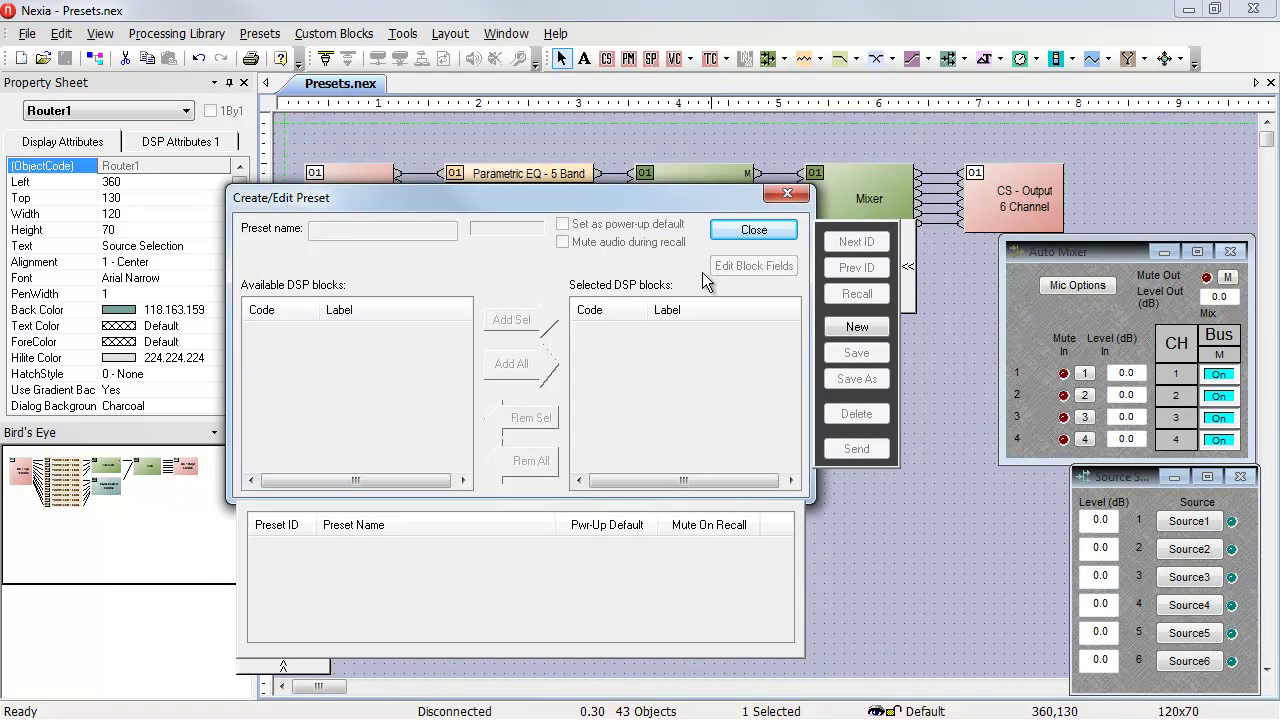
Create a new preset, clear all blocks, and add only Source Selection and Auto Mixer
{"action": "left_click", "coordinate": [850, 329]}
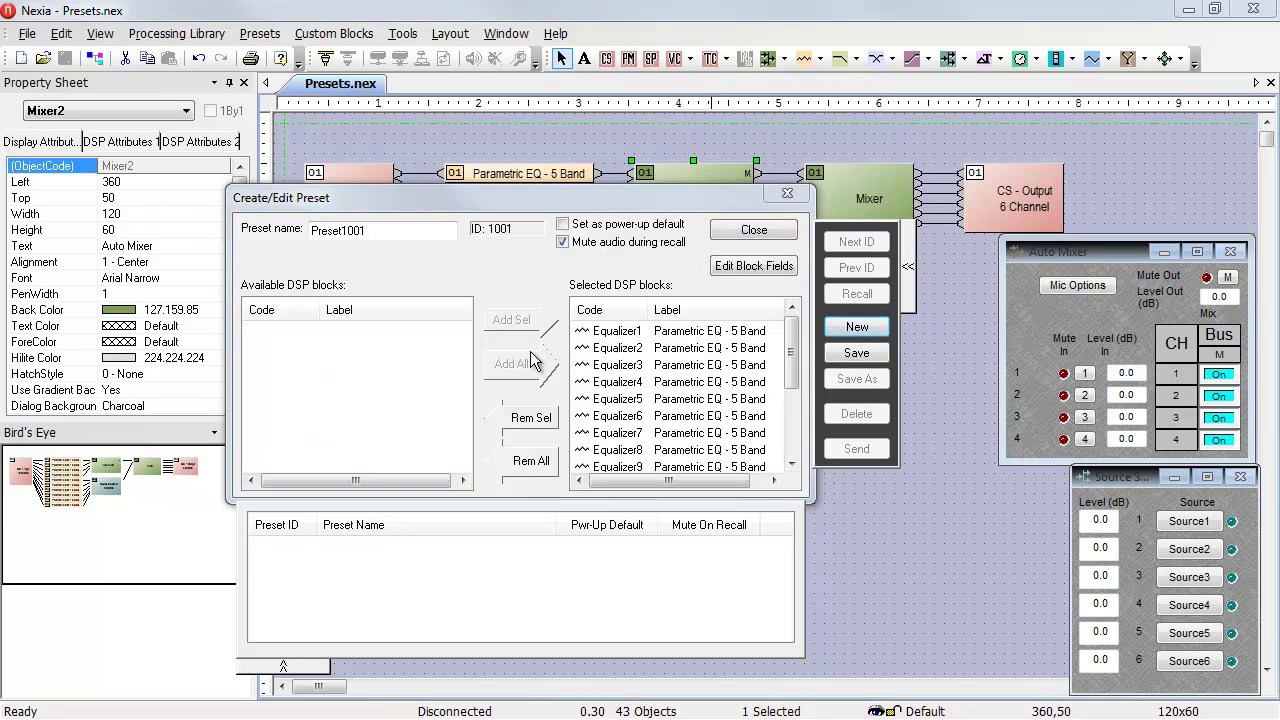
{"action": "left_click", "coordinate": [525, 461]}
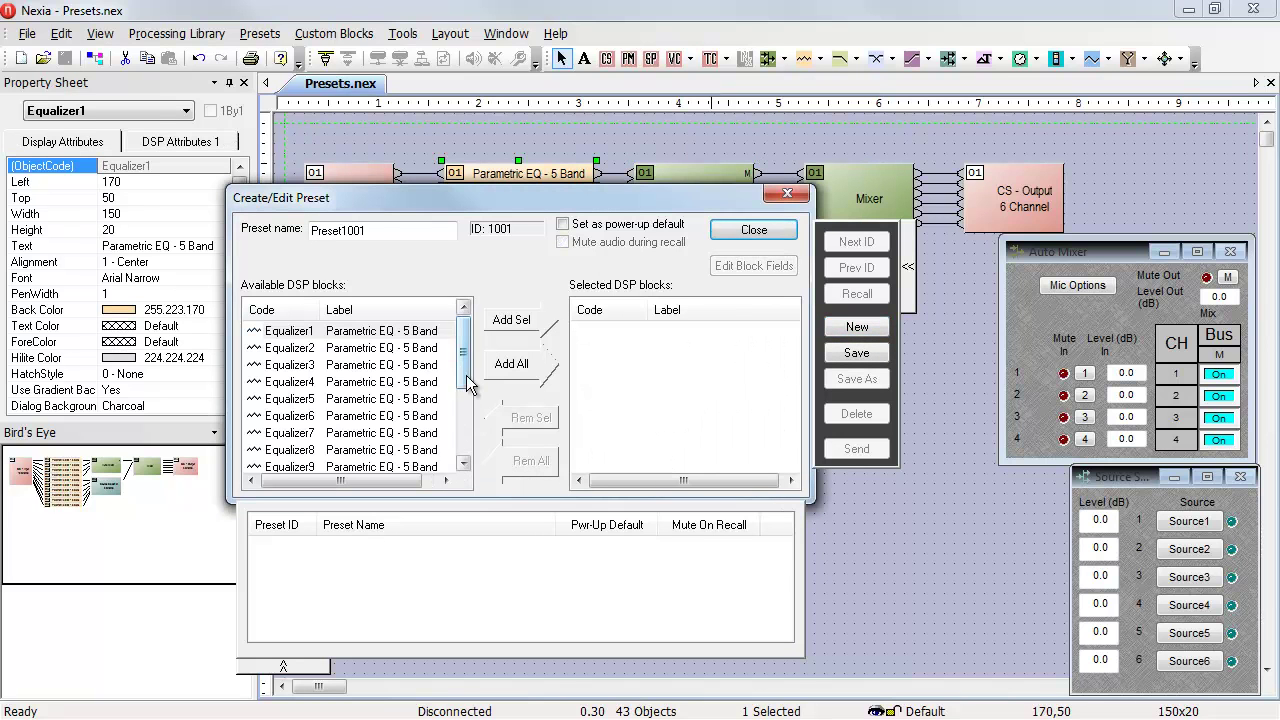
{"action": "left_click_drag", "start_coordinate": [463, 363], "coordinate": [465, 435]}
{"action": "left_click", "coordinate": [360, 436]}
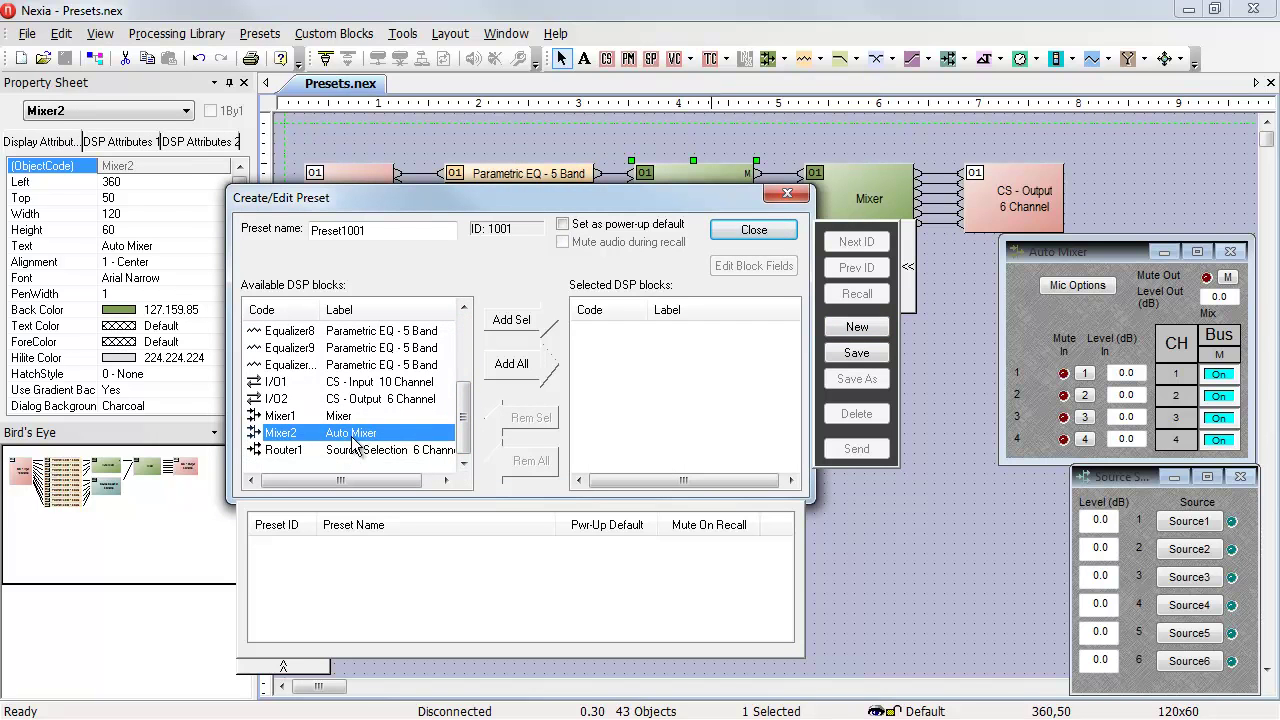
{"action": "left_click", "coordinate": [349, 452]}
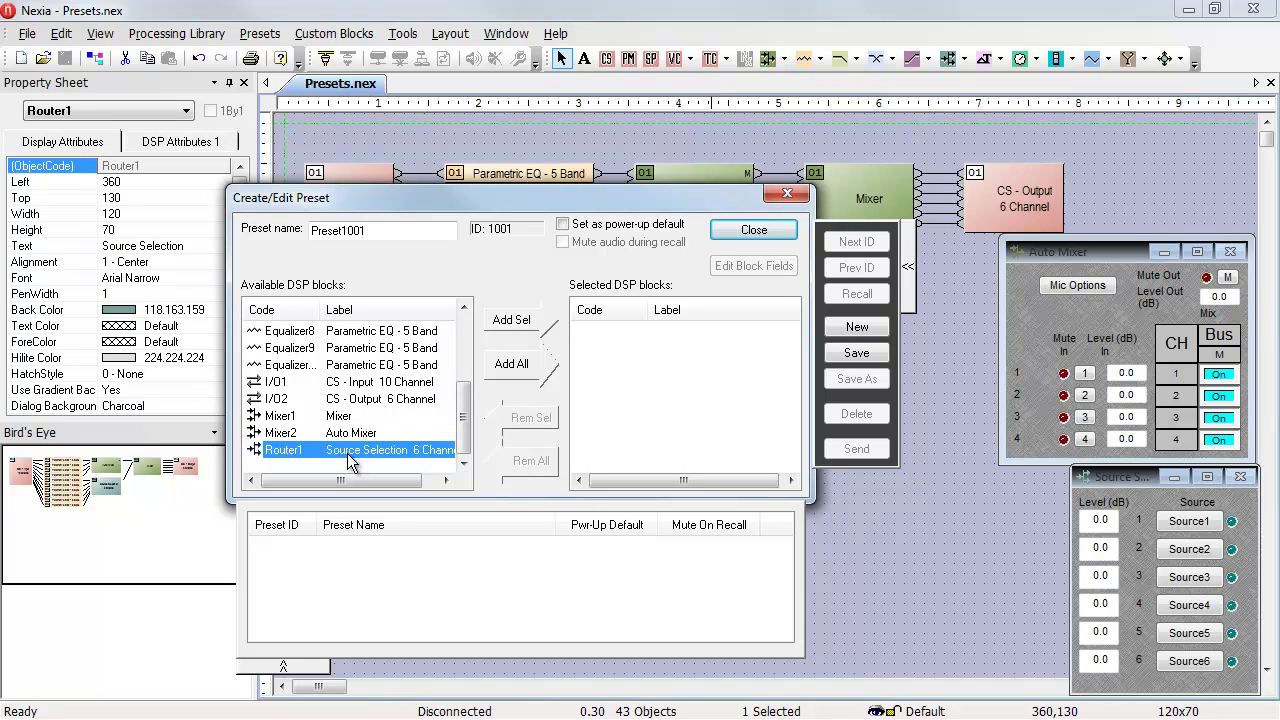
{"action": "left_click", "coordinate": [512, 320]}
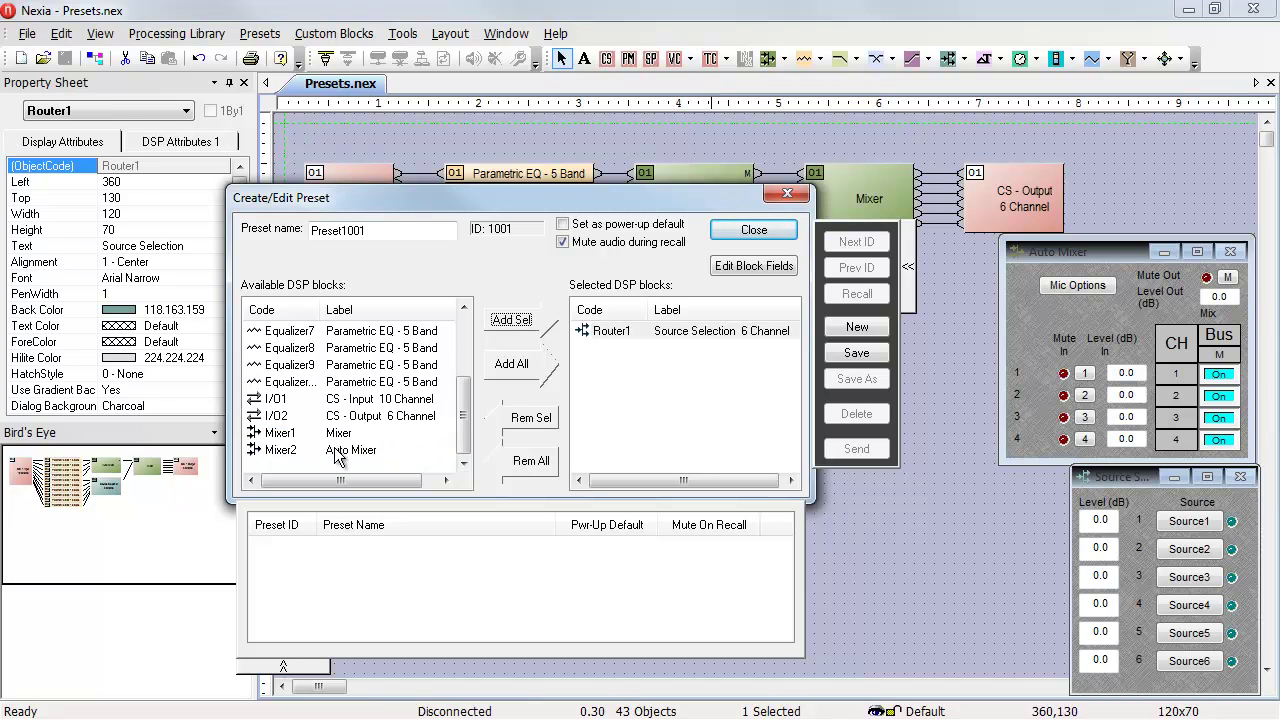
{"action": "left_click", "coordinate": [337, 452]}
{"action": "left_click", "coordinate": [511, 321]}
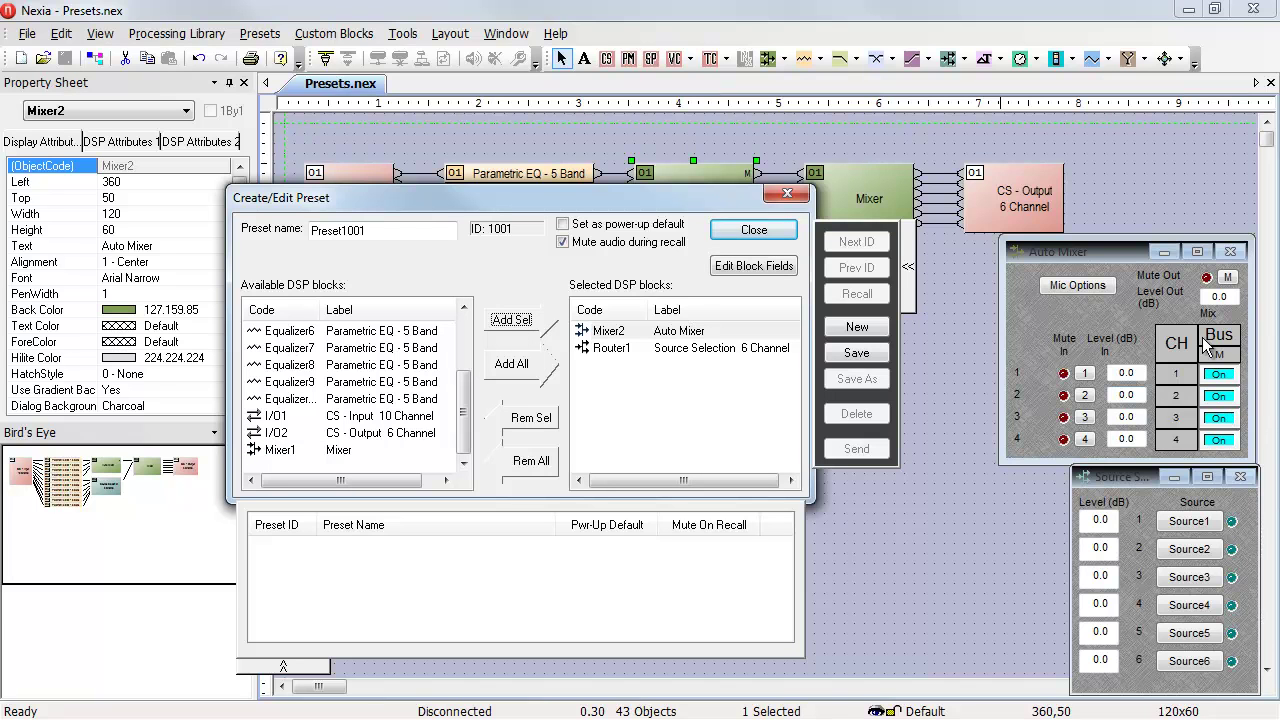
Choose Source1, name preset 1001 'Normal', and save it
{"action": "left_click", "coordinate": [1206, 523]}
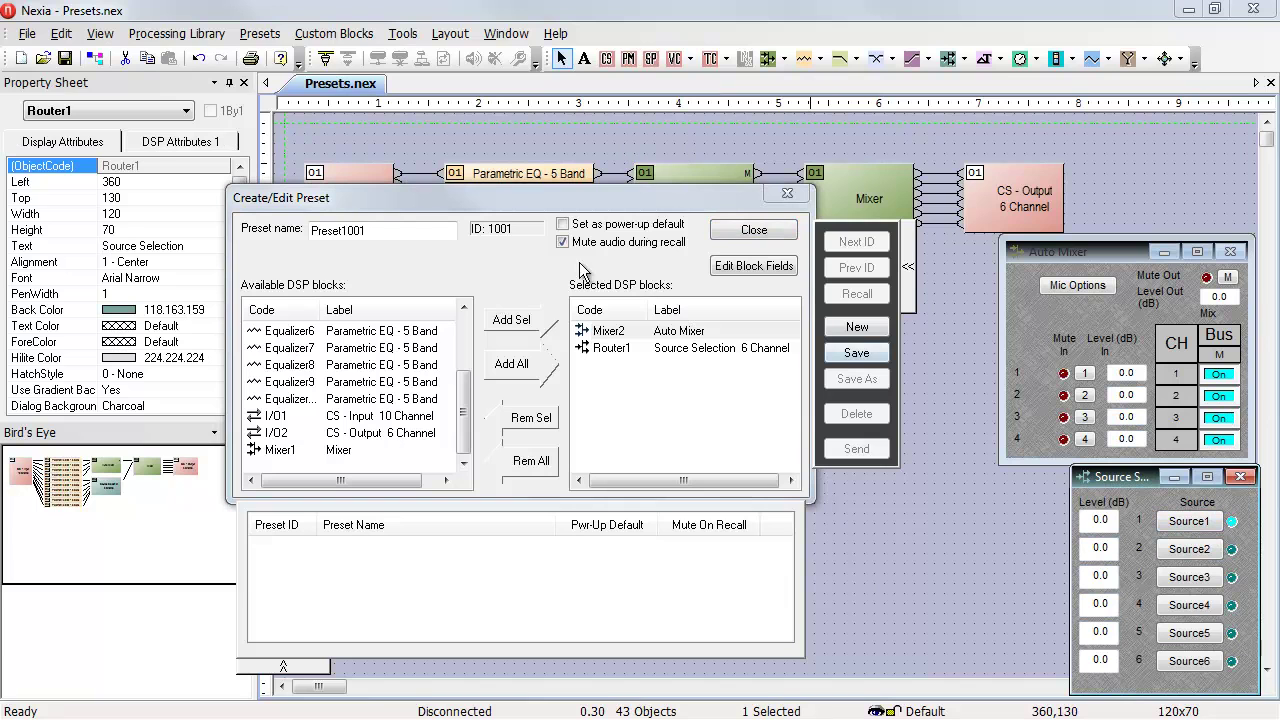
{"action": "left_click", "coordinate": [280, 229]}
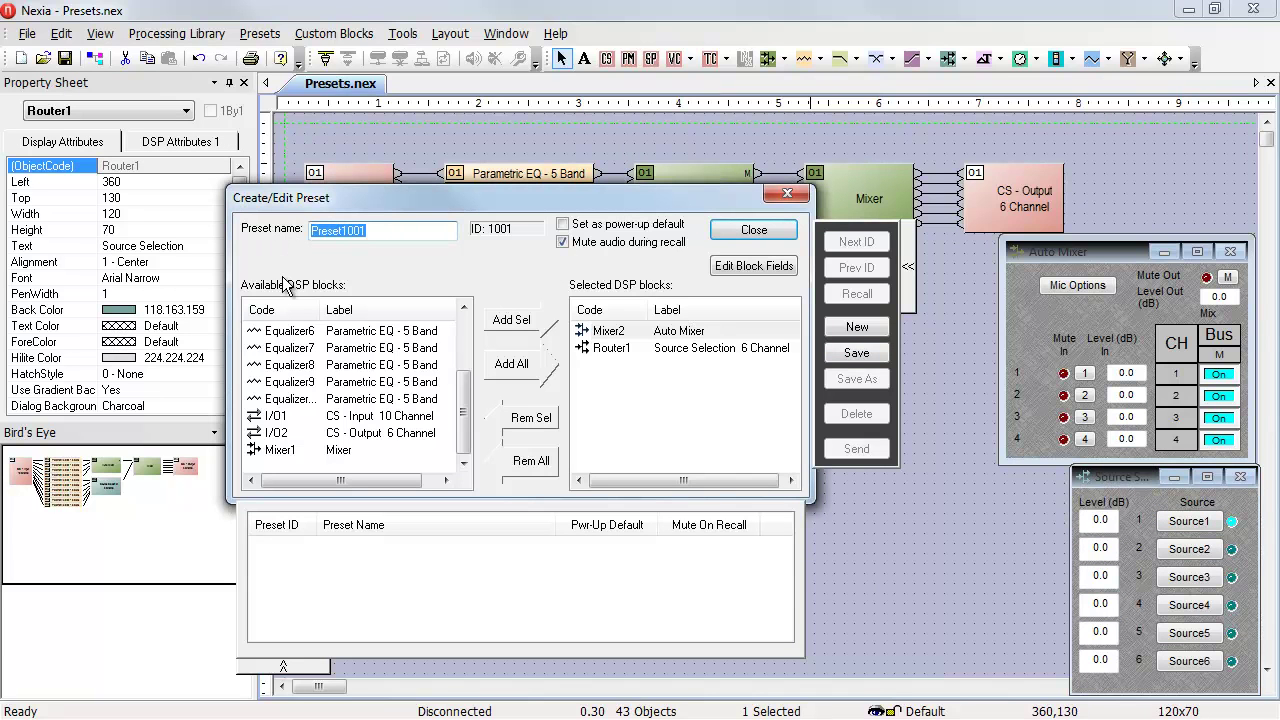
{"action": "type", "text": "Normal"}
{"action": "left_click", "coordinate": [856, 353]}
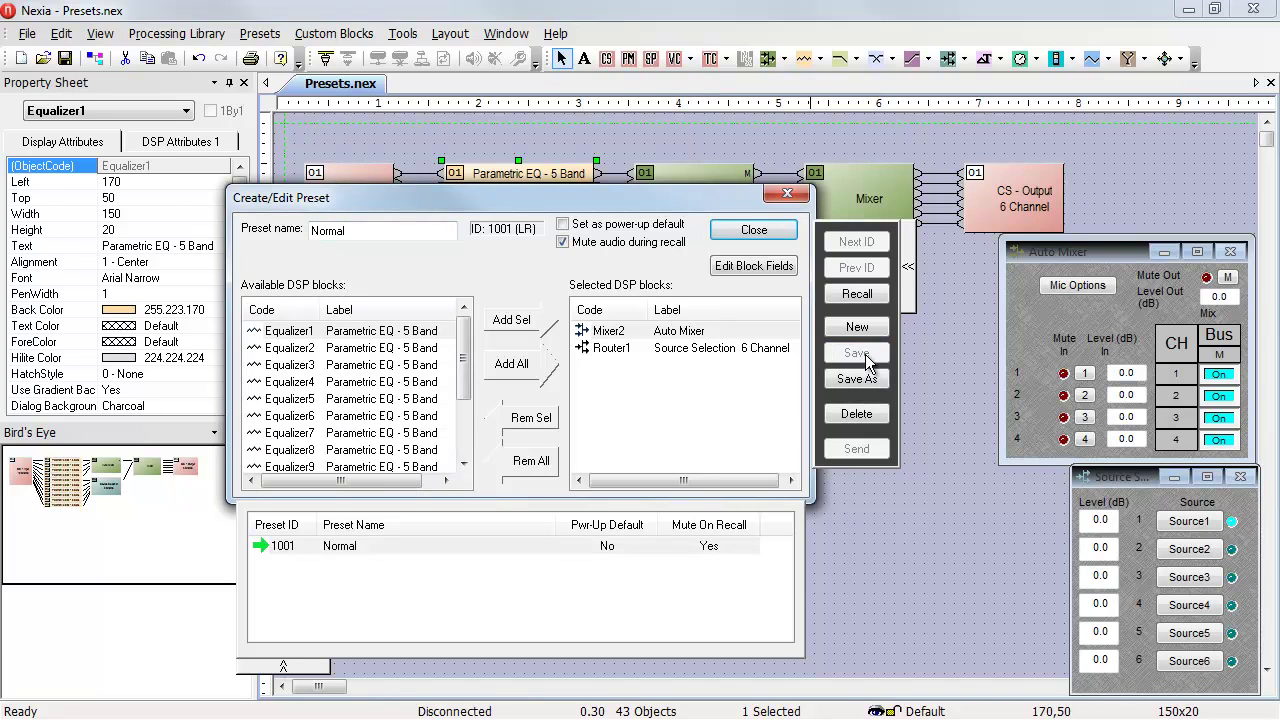
Turn off Auto Mixer bus channels 1–3, select Source4, and save as new preset 1002
{"action": "left_click", "coordinate": [1224, 378]}
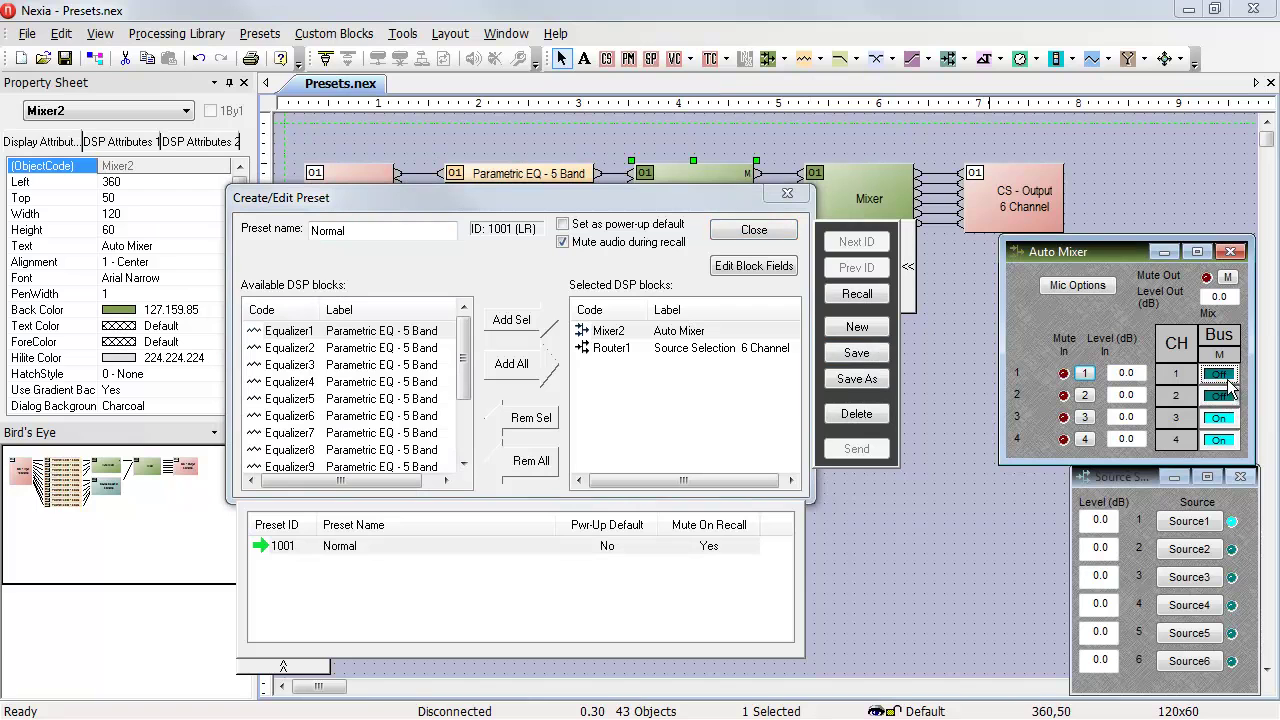
{"action": "left_click", "coordinate": [1220, 418]}
{"action": "left_click", "coordinate": [1200, 610]}
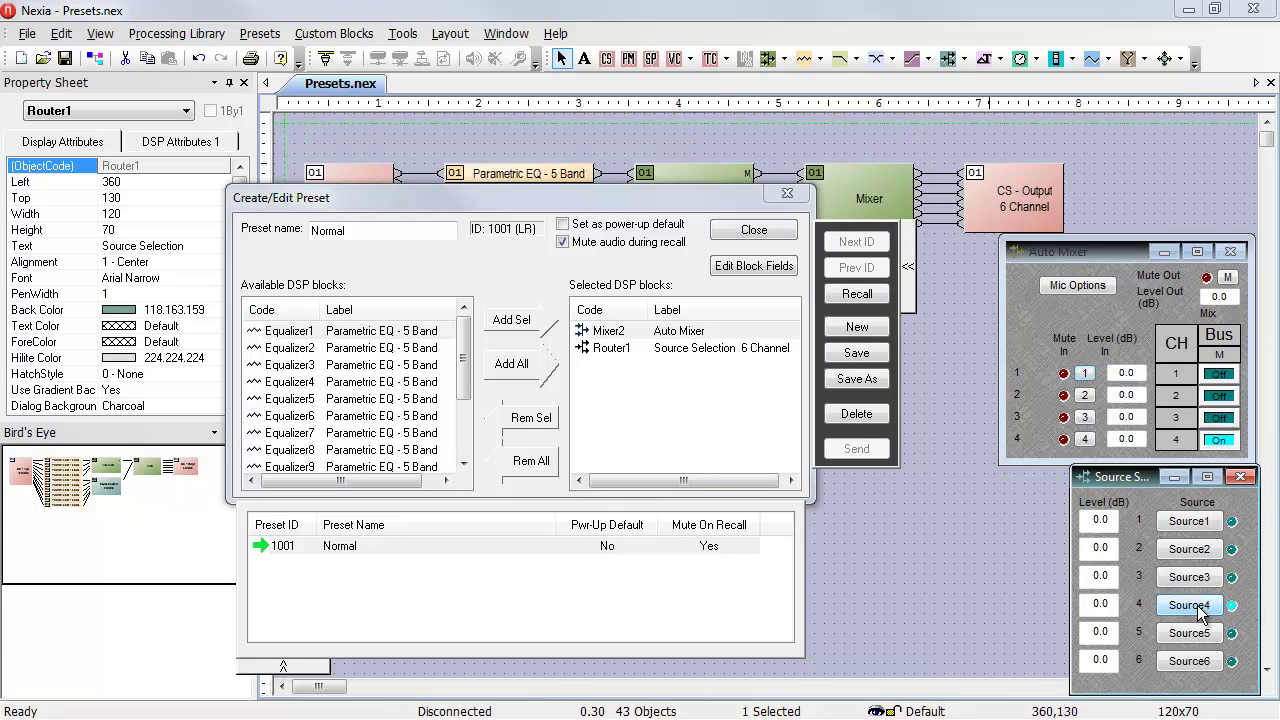
{"action": "left_click", "coordinate": [405, 229]}
{"action": "type", "text": "Presentation"}
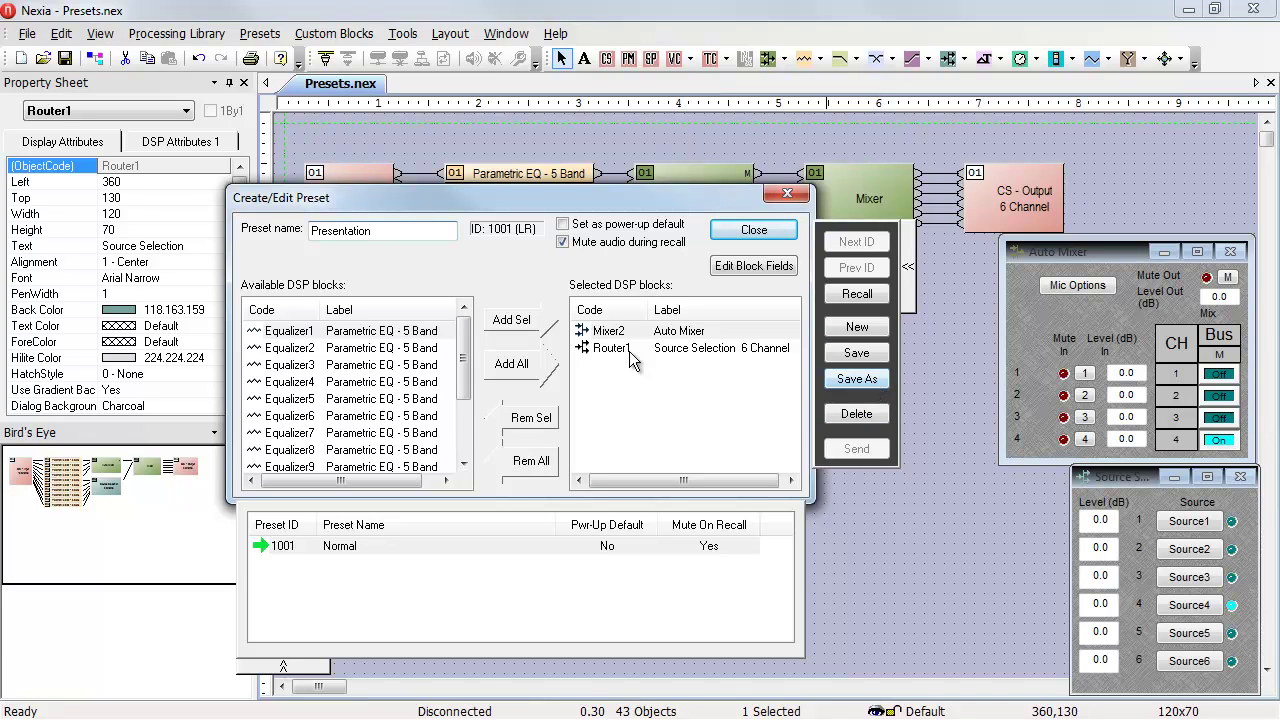
{"action": "left_click", "coordinate": [856, 381]}
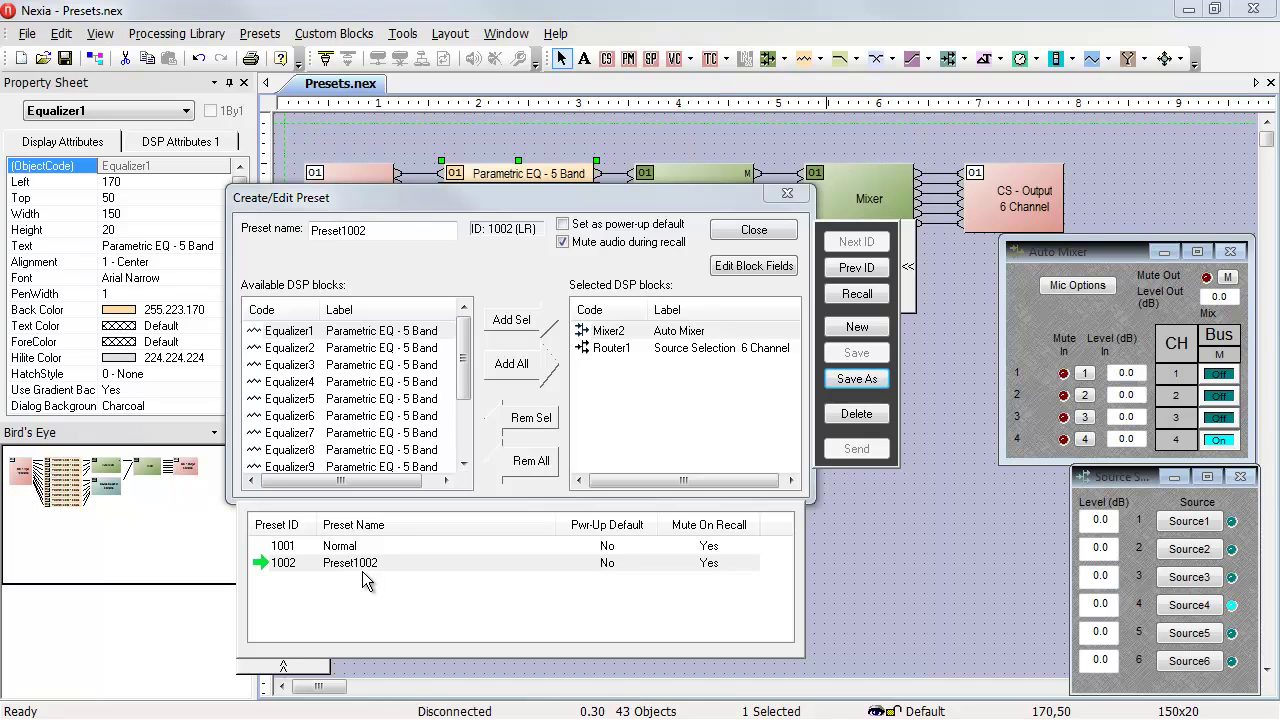
Replace the name Preset1002 with 'Presentation' and save preset 1002
{"action": "left_click", "coordinate": [383, 228]}
{"action": "left_click_drag", "start_coordinate": [383, 228], "coordinate": [310, 232]}
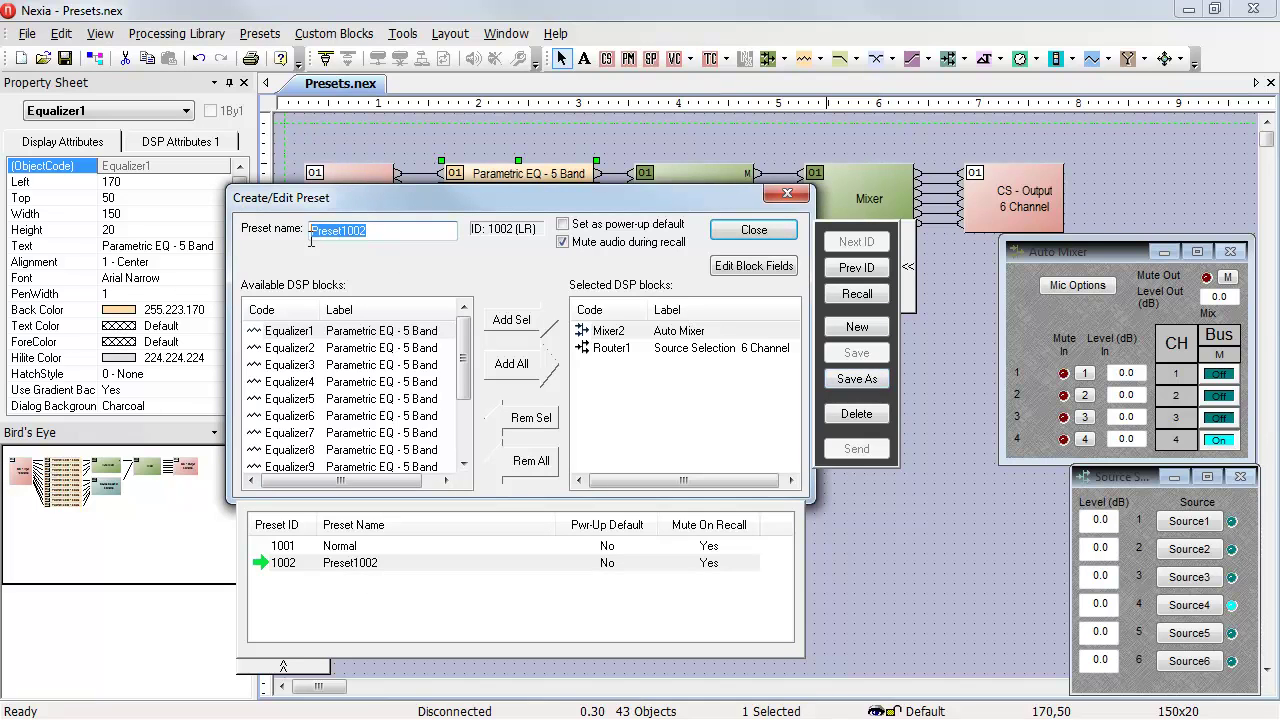
{"action": "type", "text": "Prese"}
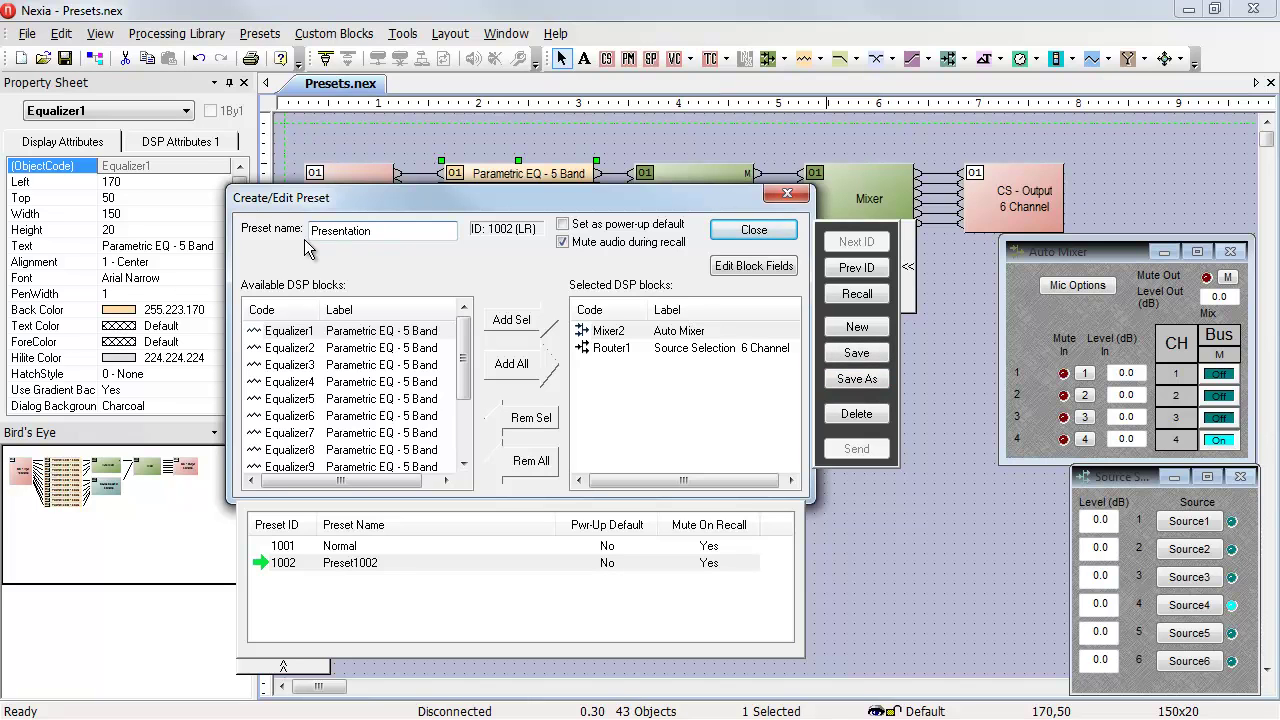
{"action": "left_click", "coordinate": [847, 360]}
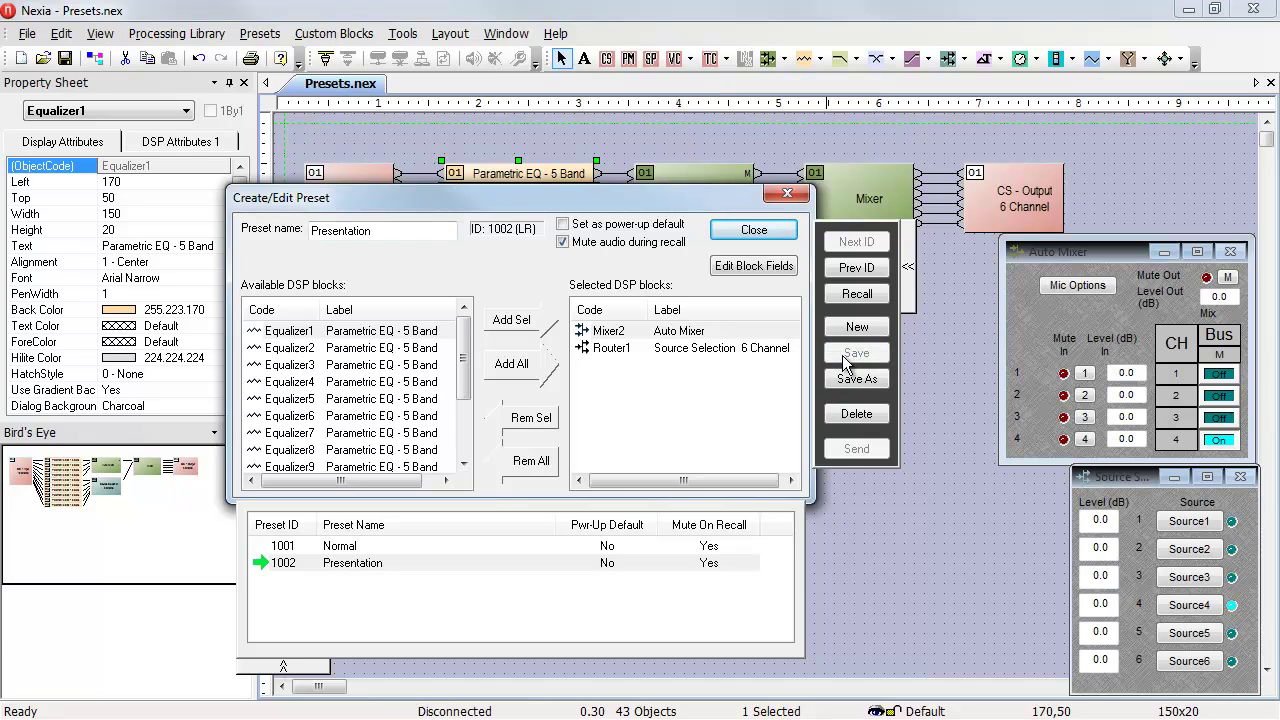
Recall Normal and Presentation alternately twice, ending on Presentation
{"action": "left_click", "coordinate": [340, 546]}
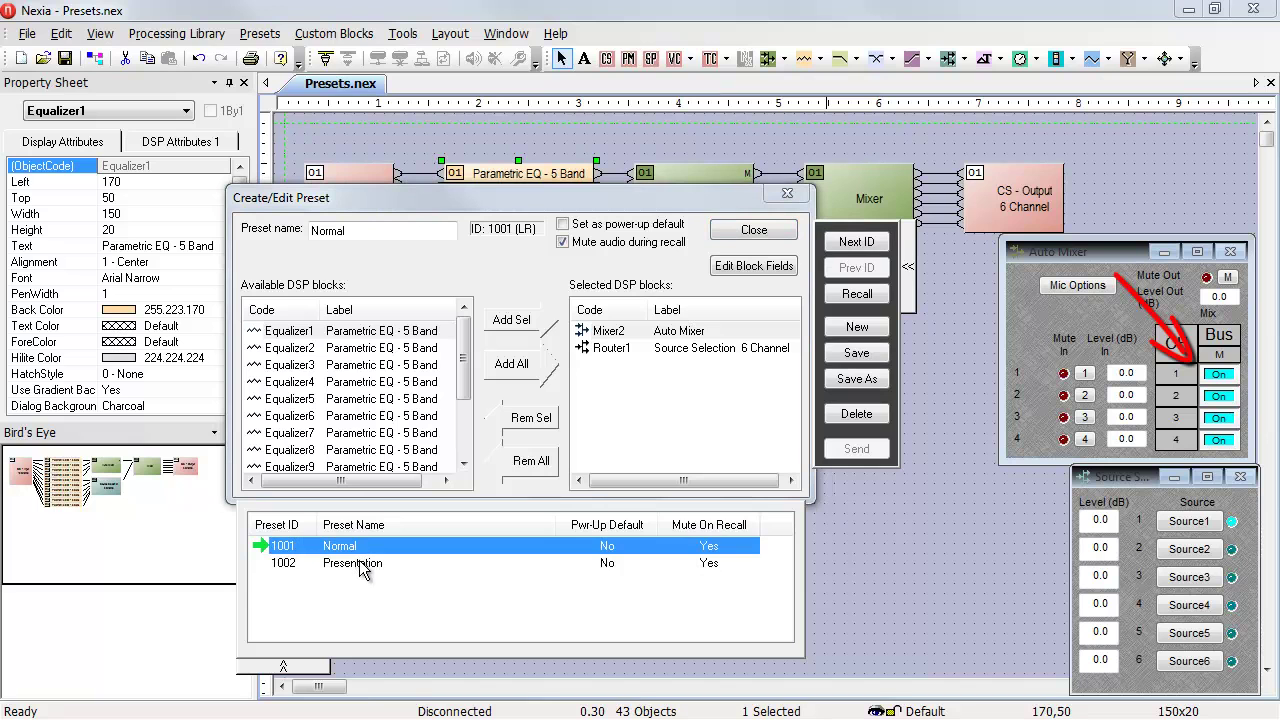
{"action": "left_click", "coordinate": [355, 562]}
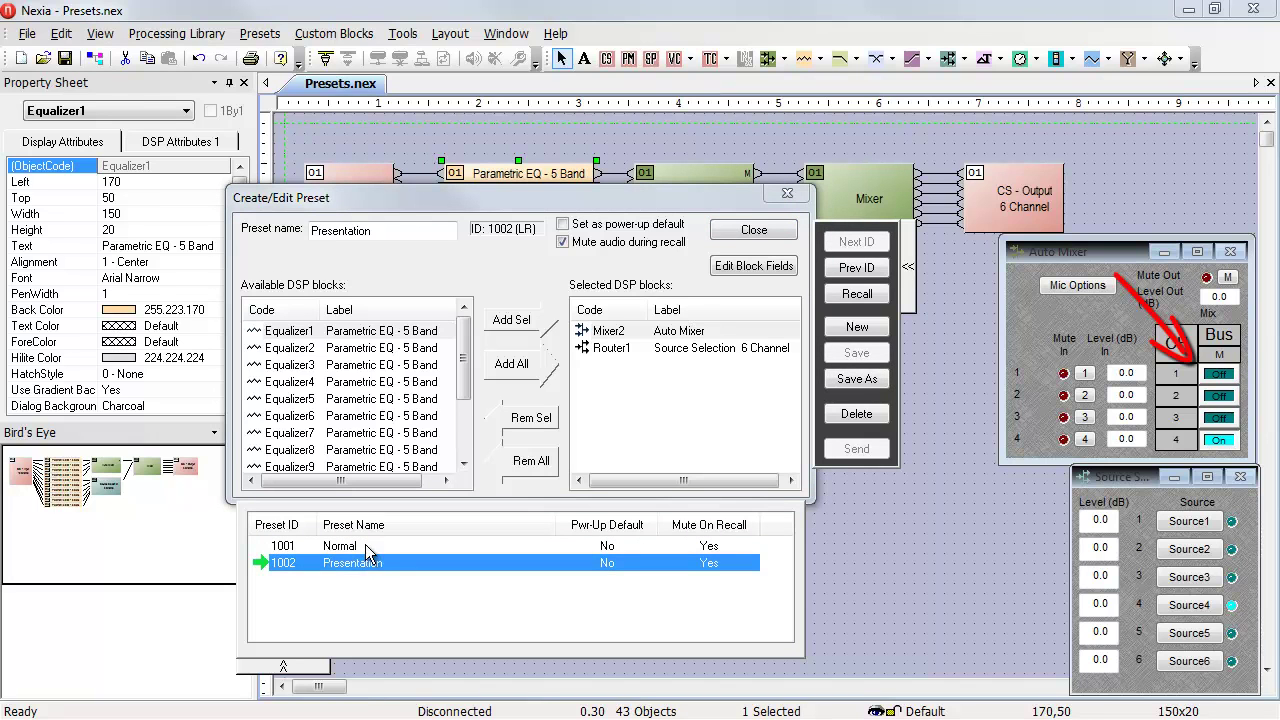
{"action": "left_click", "coordinate": [365, 545]}
{"action": "left_click", "coordinate": [368, 565]}
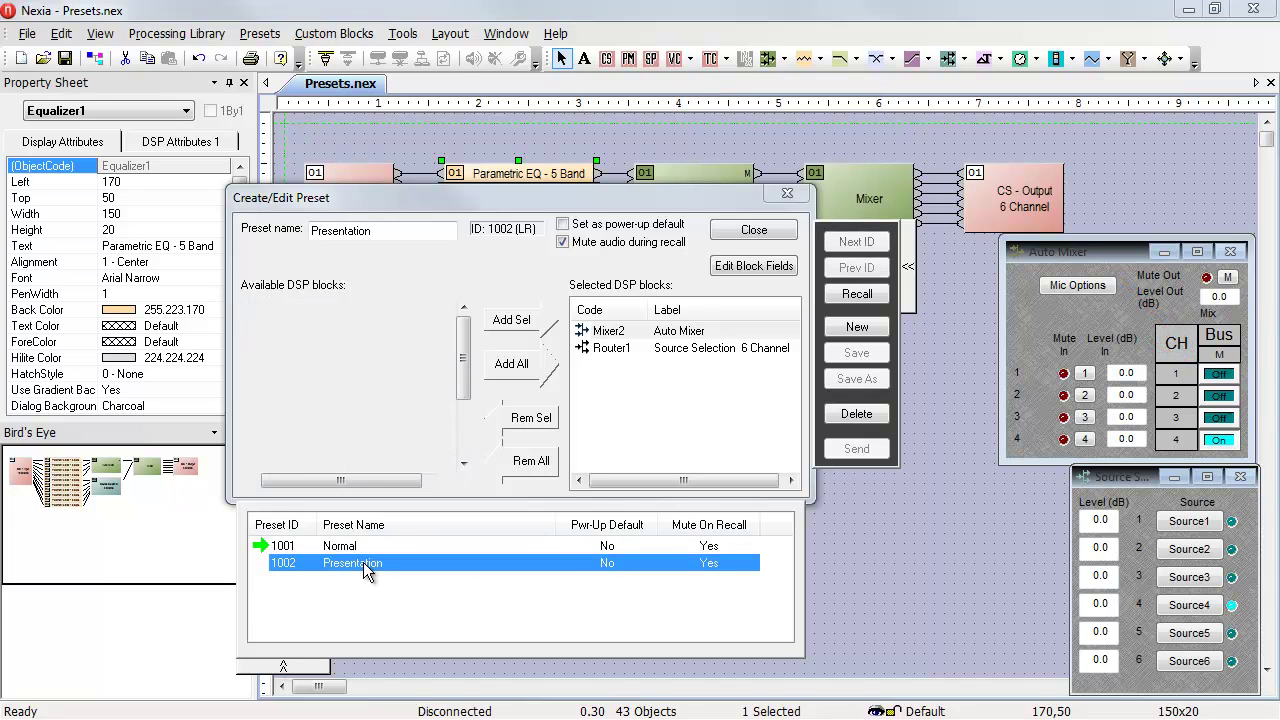